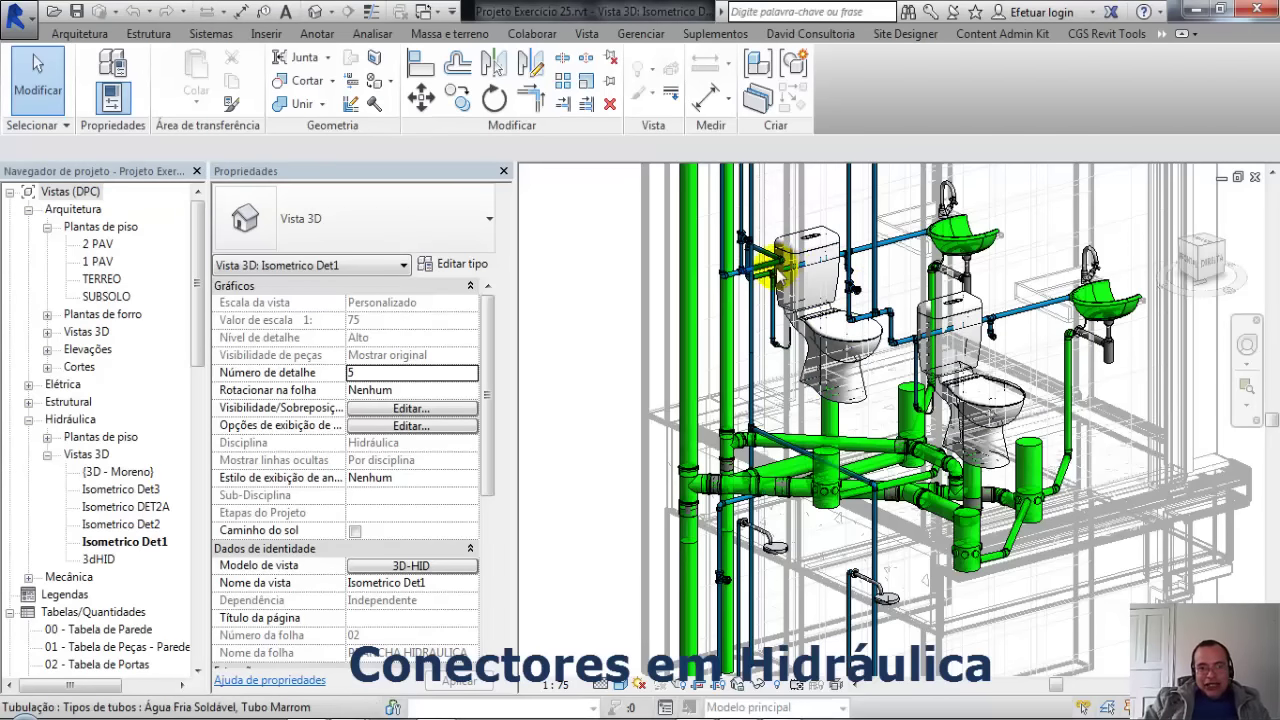
# Step: Orbit and pan the 3D view, then select the left toilet, the Conector de Bacia sanitária
pyautogui.click(840, 320)
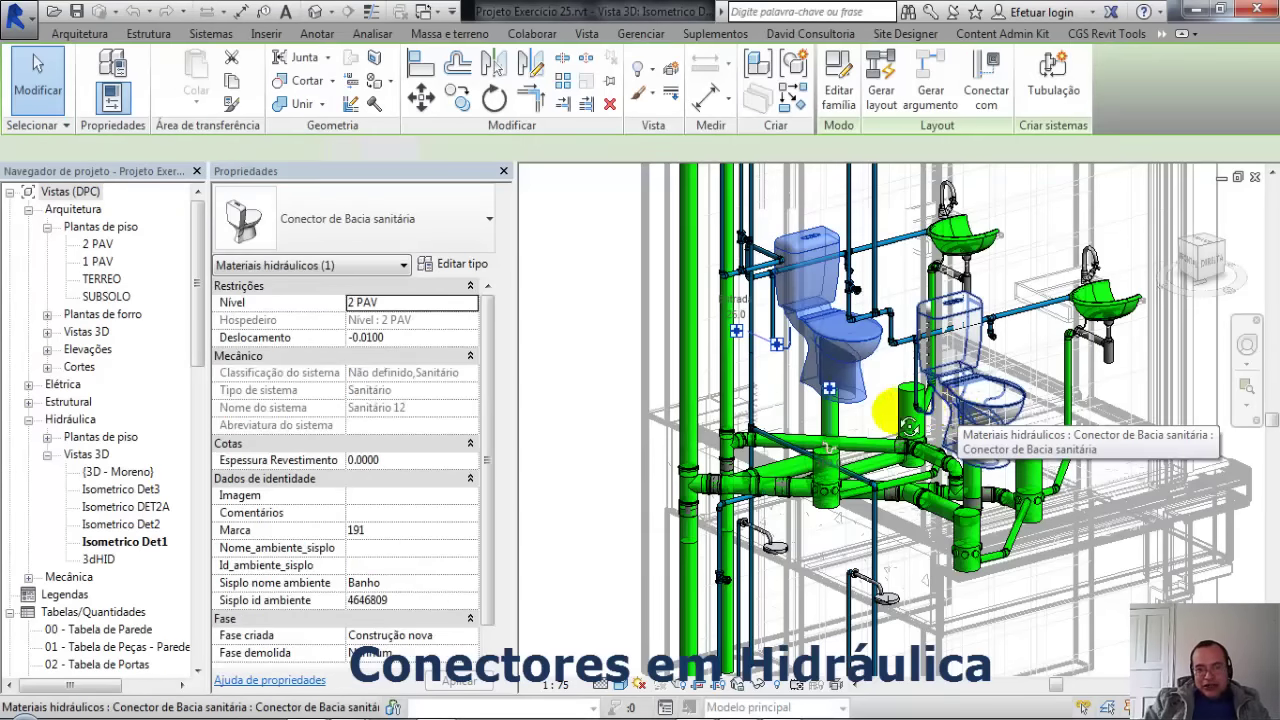
pyautogui.moveTo(910, 428)
pyautogui.keyDown('shift'); pyautogui.mouseDown(button='middle')
pyautogui.moveTo(995, 449)
pyautogui.moveTo(990, 405)
pyautogui.mouseUp(button='middle'); pyautogui.keyUp('shift')
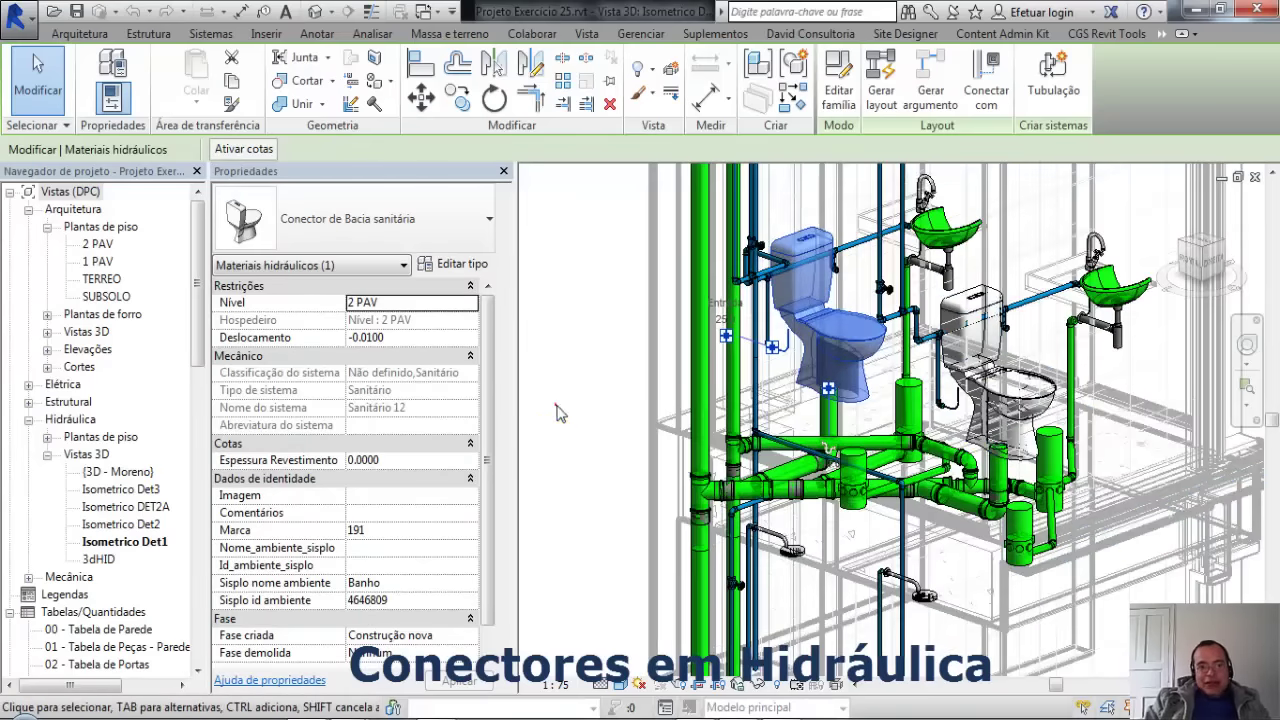
pyautogui.click(558, 410)
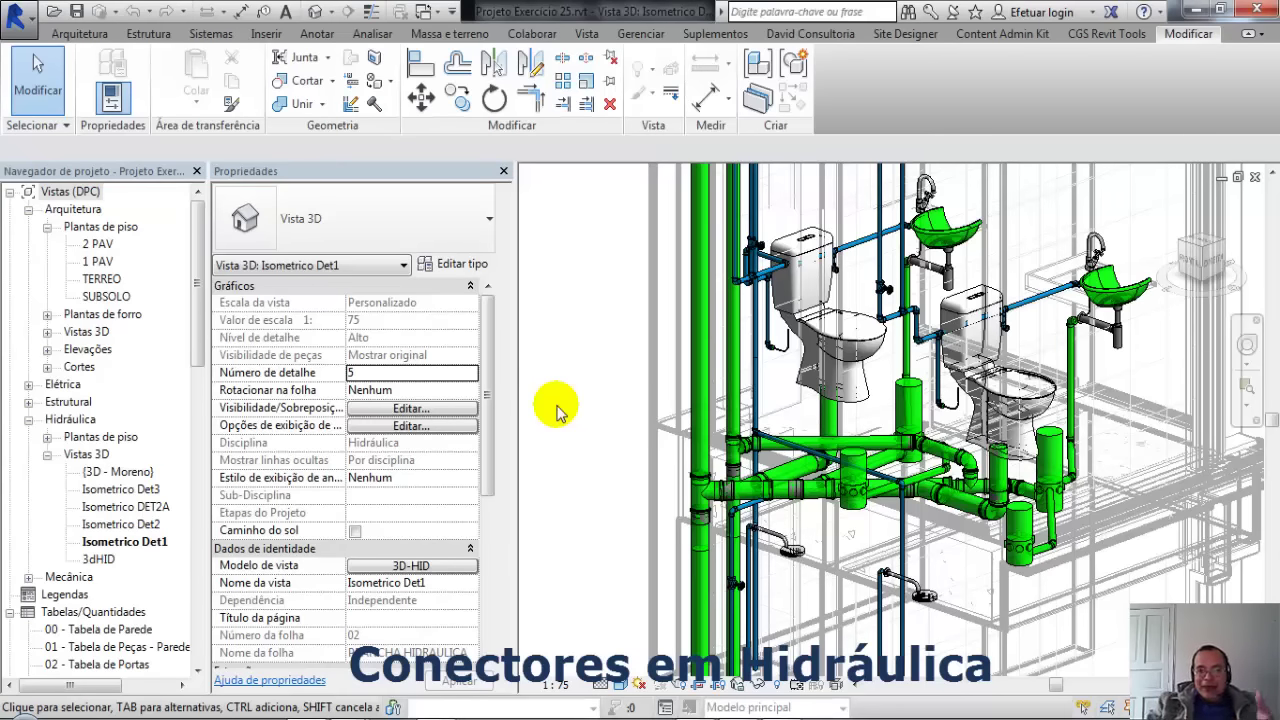
pyautogui.moveTo(591, 337); pyautogui.dragTo(552, 424, button='middle')
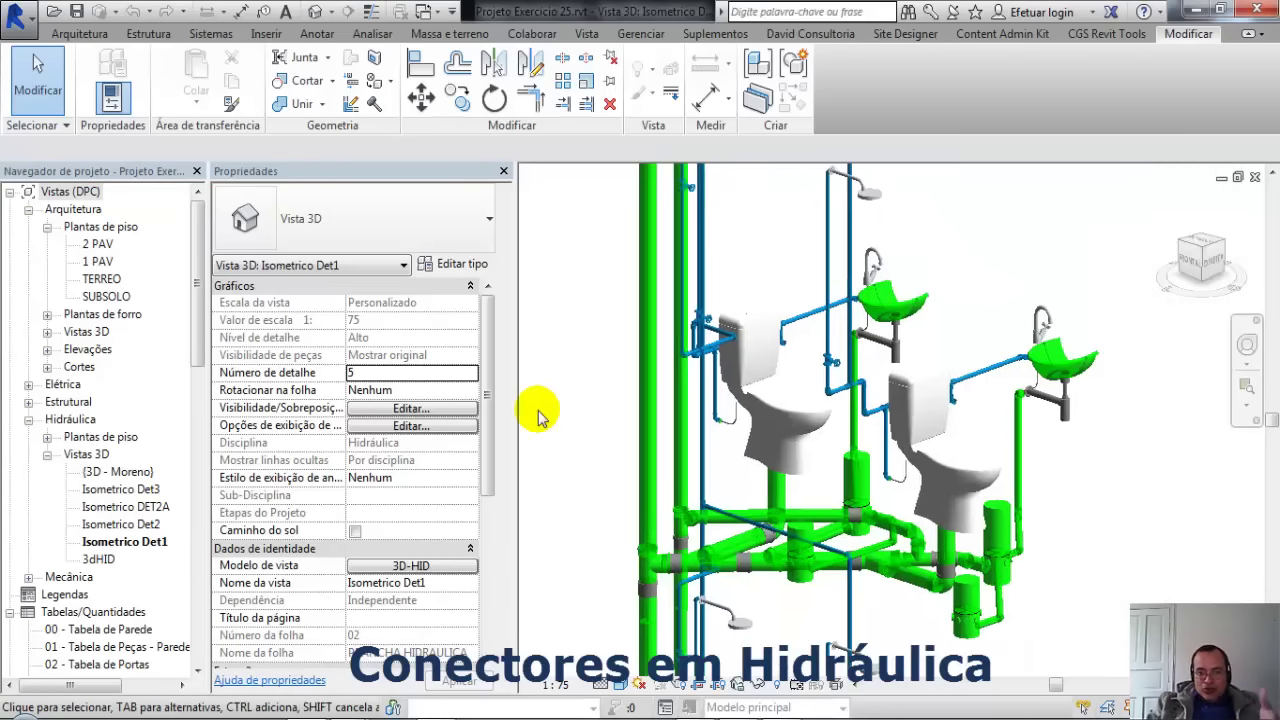
pyautogui.click(750, 337)
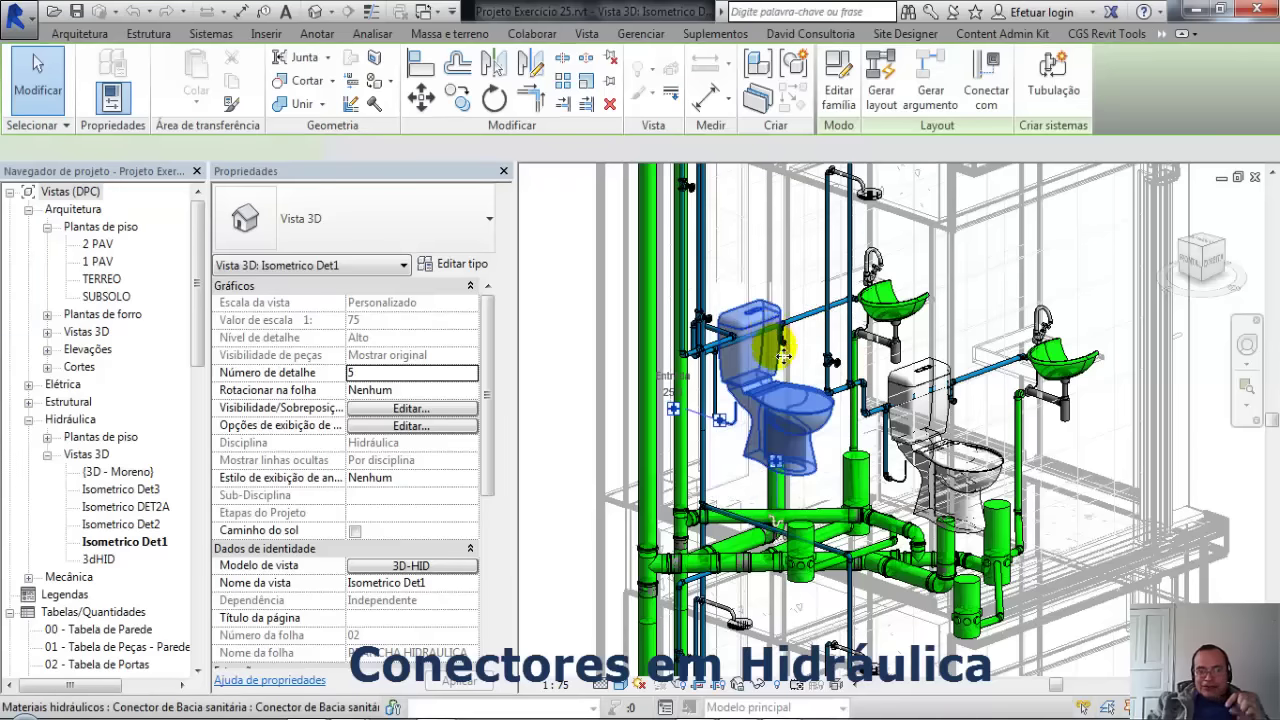
pyautogui.click(808, 400)
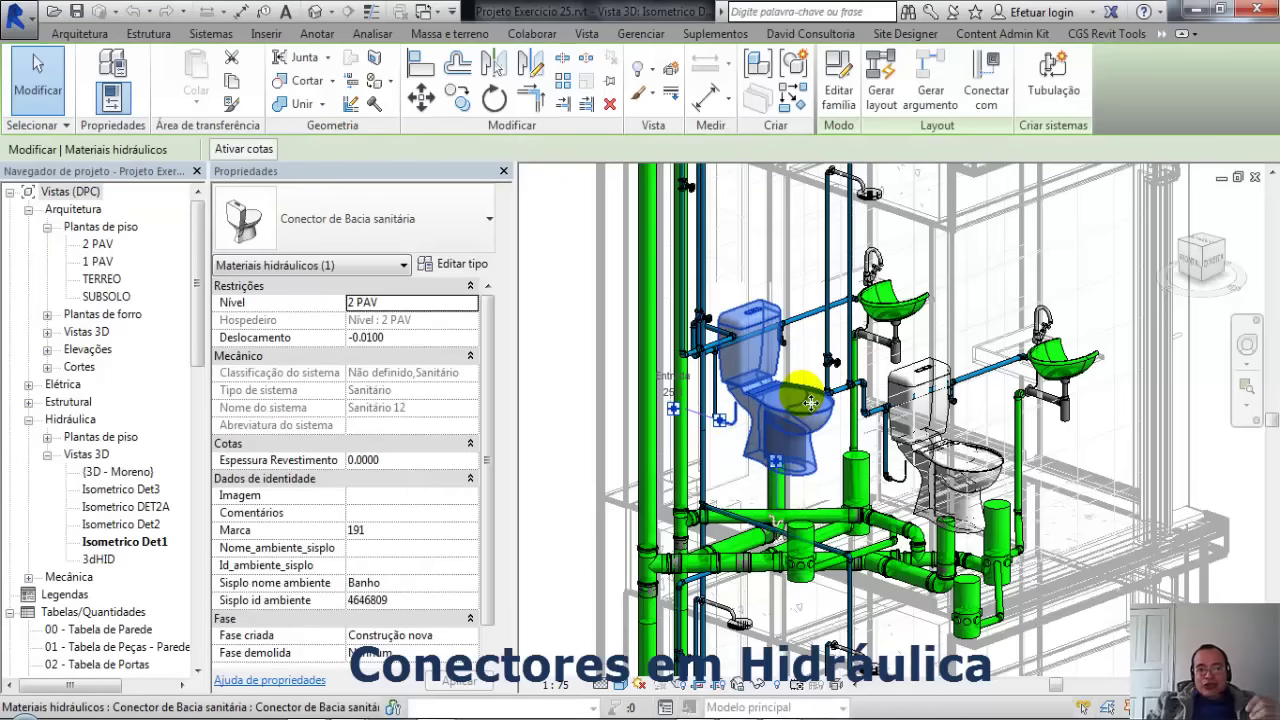
pyautogui.click(559, 255)
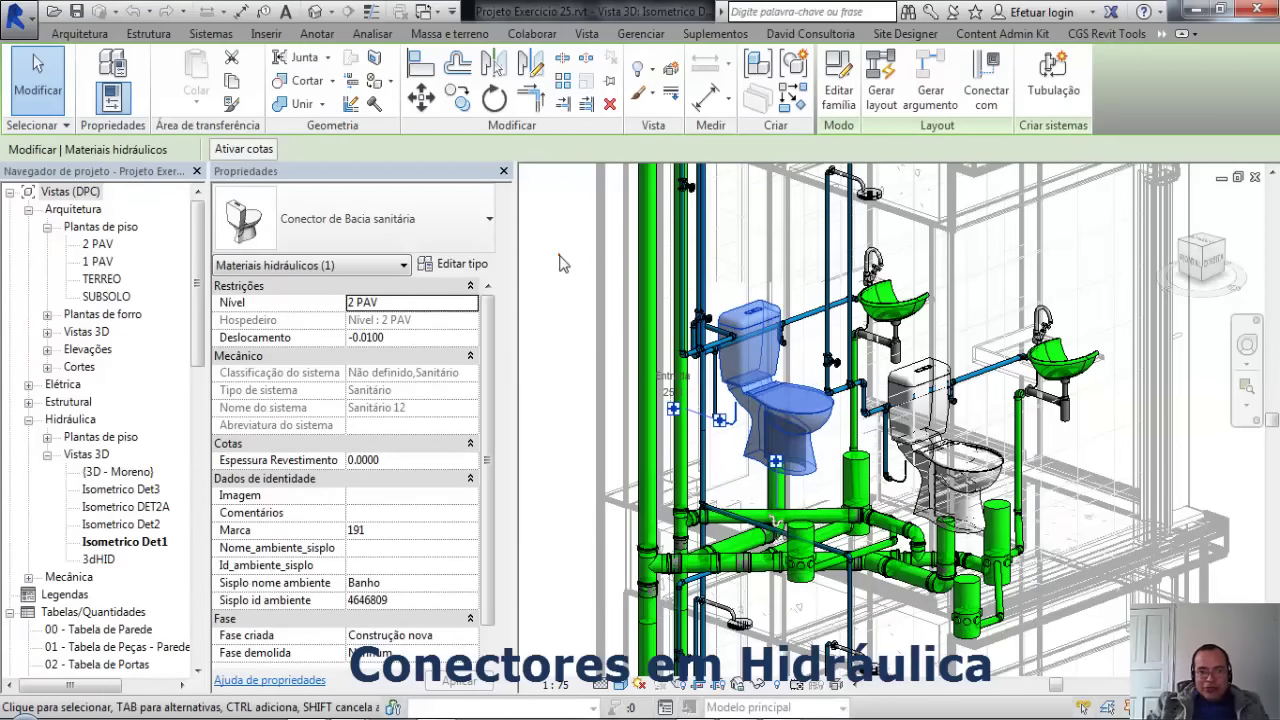
pyautogui.click(572, 287)
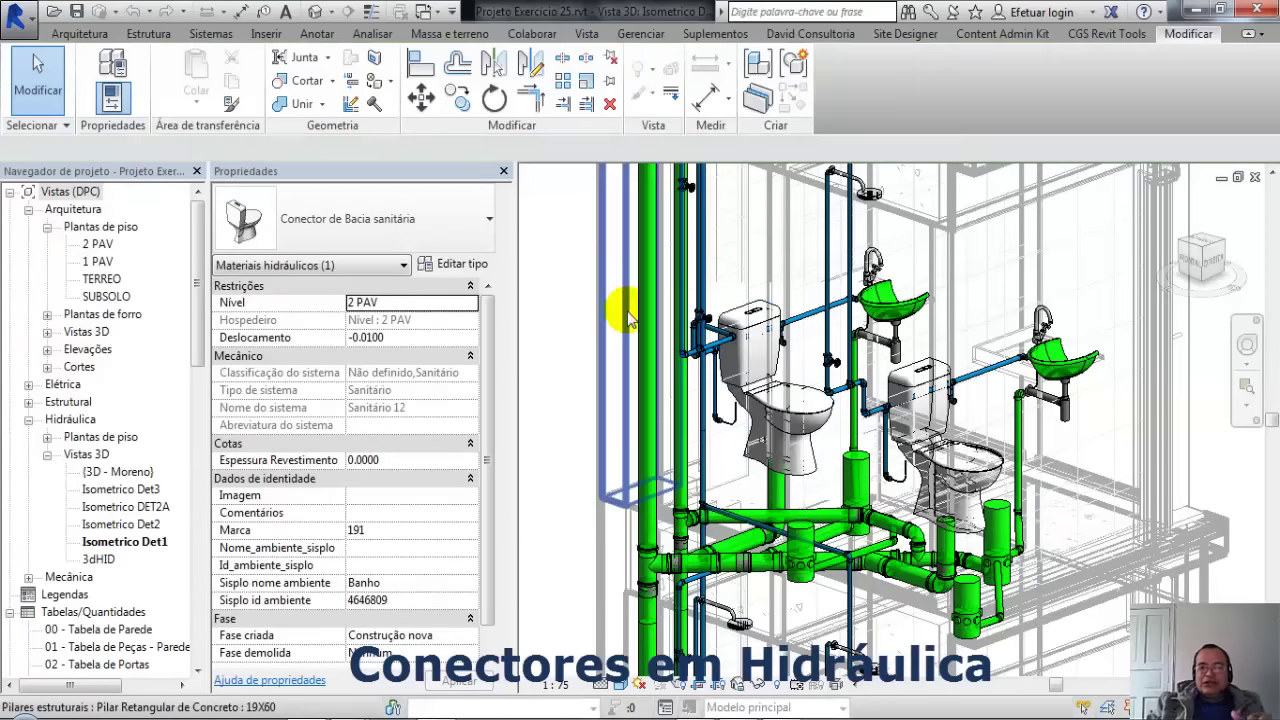
pyautogui.click(763, 312)
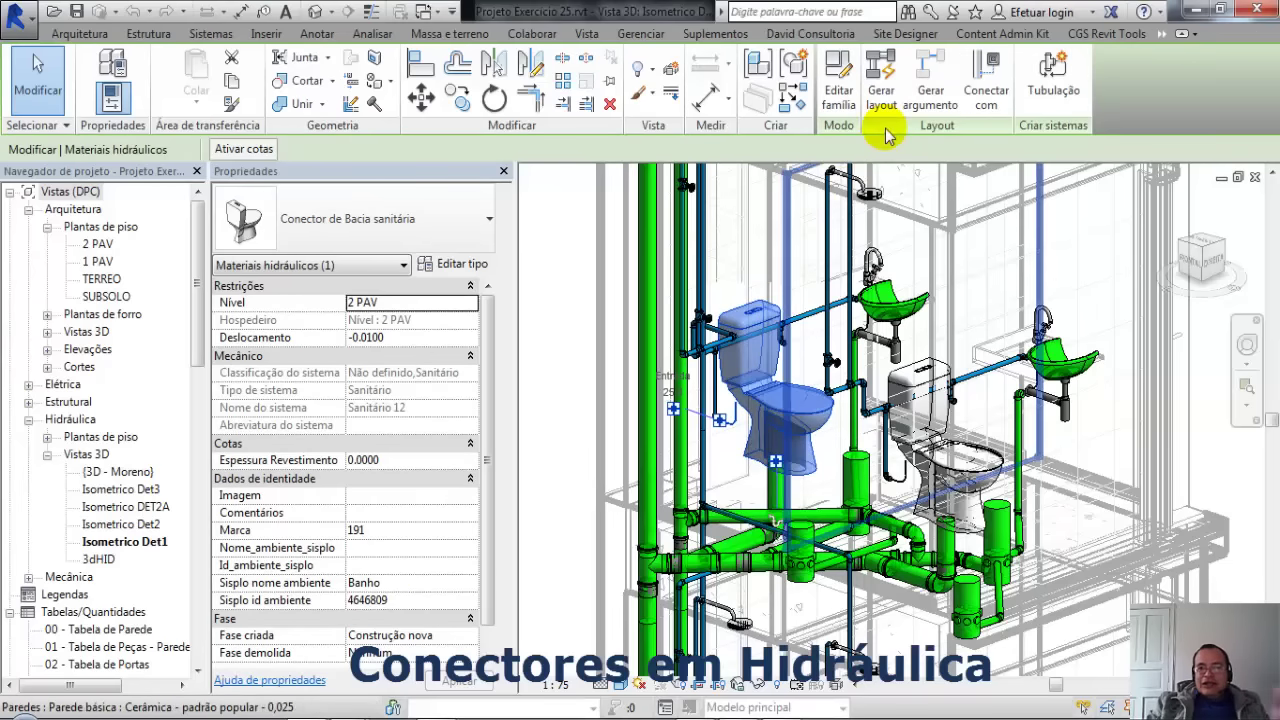
# Step: Edit the Conector de Bacia sanitária family, orbit it, and select the drain connector under the bowl
pyautogui.click(845, 100)
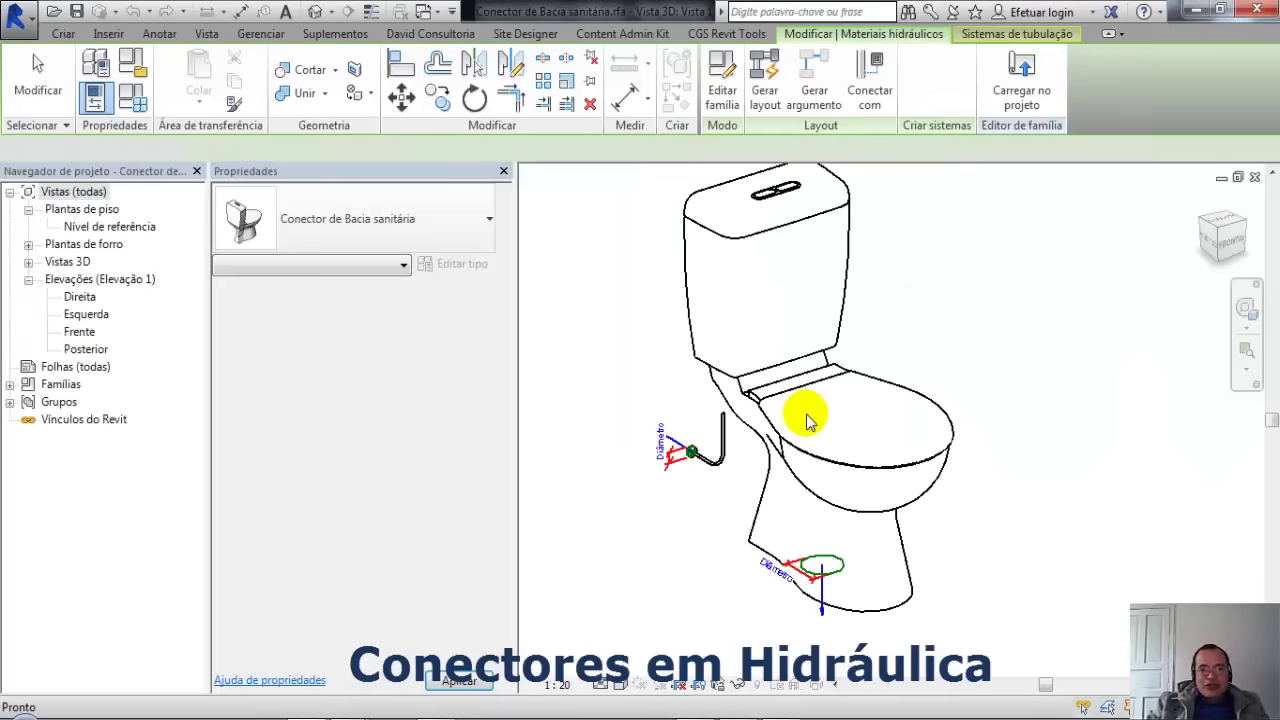
pyautogui.moveTo(754, 494)
pyautogui.keyDown('shift'); pyautogui.mouseDown(button='middle')
pyautogui.moveTo(846, 471)
pyautogui.moveTo(957, 380)
pyautogui.moveTo(943, 366)
pyautogui.moveTo(818, 443)
pyautogui.moveTo(752, 434)
pyautogui.mouseUp(button='middle'); pyautogui.keyUp('shift')
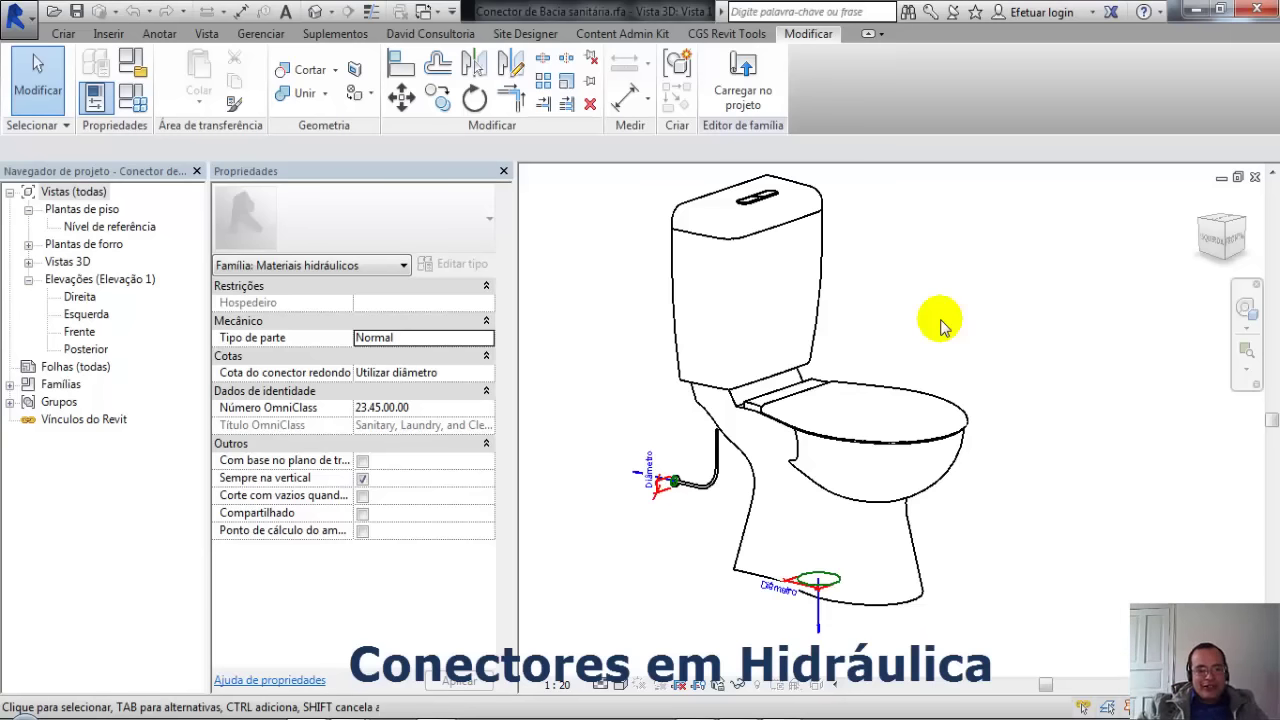
pyautogui.moveTo(1034, 329)
pyautogui.keyDown('shift'); pyautogui.mouseDown(button='middle')
pyautogui.moveTo(1033, 355)
pyautogui.moveTo(1012, 355)
pyautogui.mouseUp(button='middle'); pyautogui.keyUp('shift')
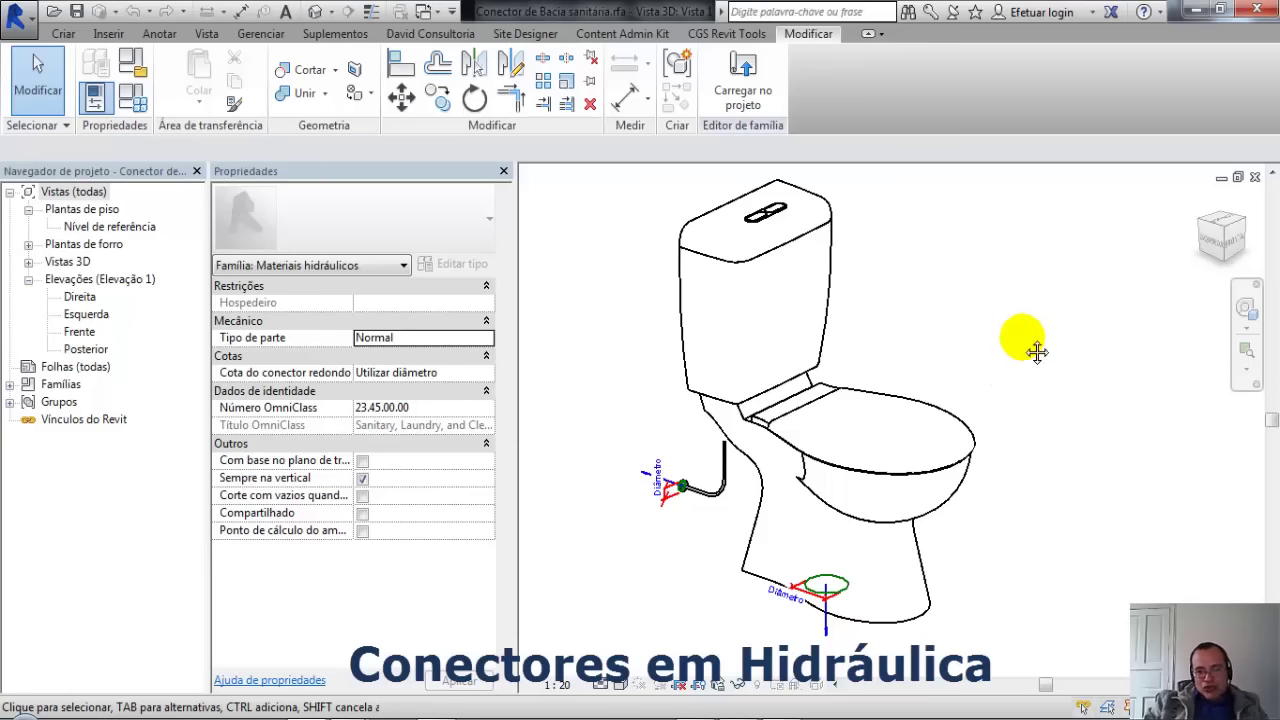
pyautogui.keyDown('shift'); pyautogui.moveTo(1037, 346); pyautogui.dragTo(1045, 308, button='middle'); pyautogui.keyUp('shift')
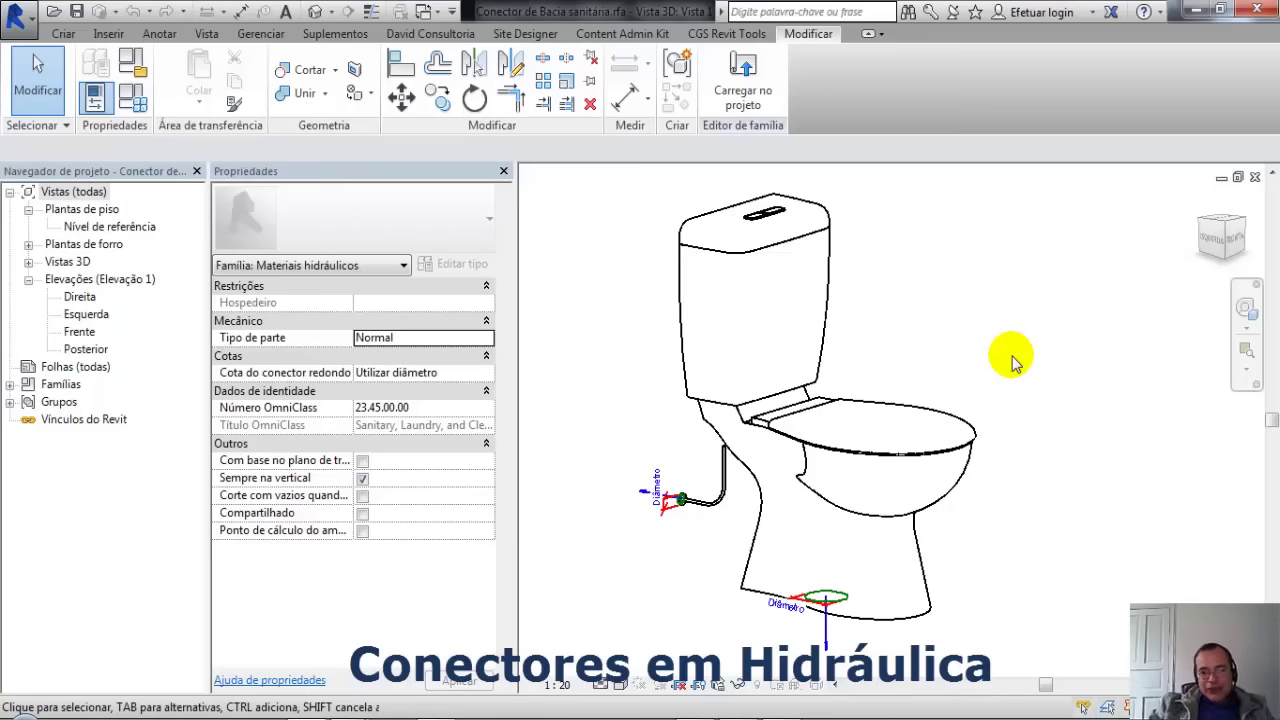
pyautogui.moveTo(1013, 362)
pyautogui.keyDown('shift'); pyautogui.mouseDown(button='middle')
pyautogui.moveTo(1030, 376)
pyautogui.moveTo(1014, 363)
pyautogui.moveTo(1015, 325)
pyautogui.mouseUp(button='middle'); pyautogui.keyUp('shift')
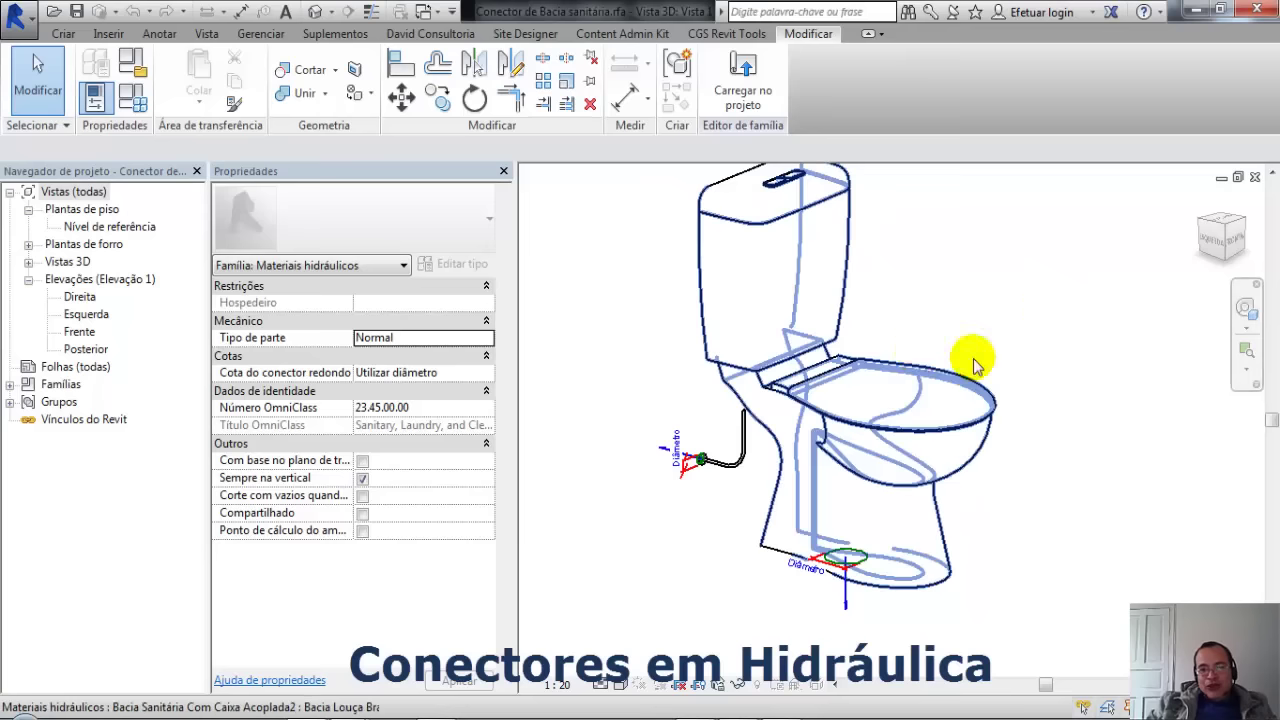
pyautogui.click(852, 608)
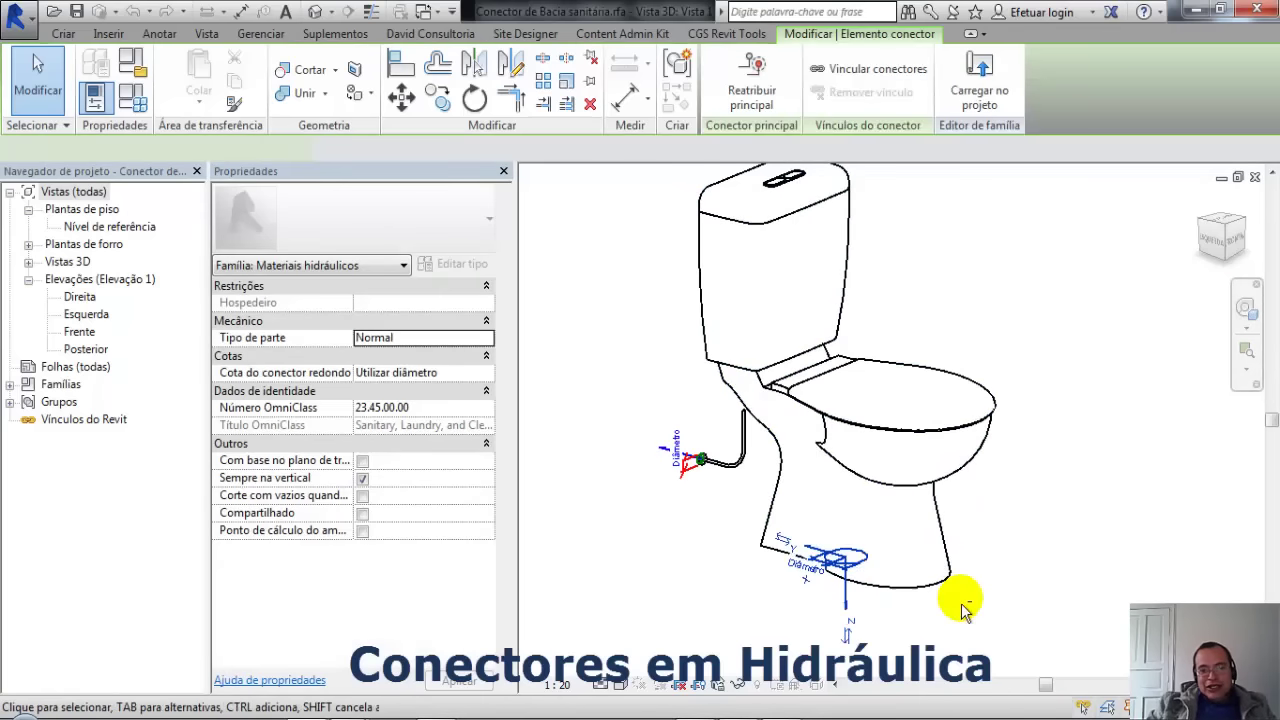
pyautogui.moveTo(1043, 560)
pyautogui.keyDown('shift'); pyautogui.mouseDown(button='middle')
pyautogui.moveTo(1068, 524)
pyautogui.moveTo(1032, 584)
pyautogui.mouseUp(button='middle'); pyautogui.keyUp('shift')
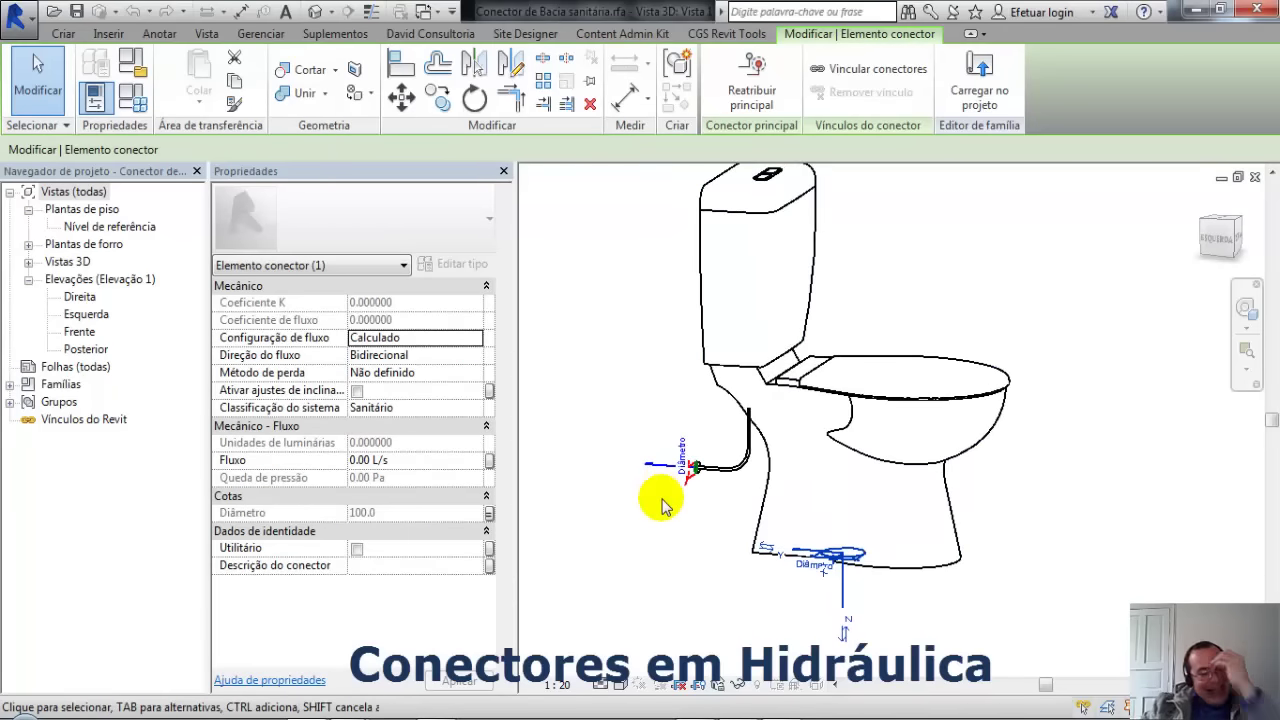
pyautogui.keyDown('shift'); pyautogui.moveTo(978, 546); pyautogui.dragTo(945, 572, button='middle'); pyautogui.keyUp('shift')
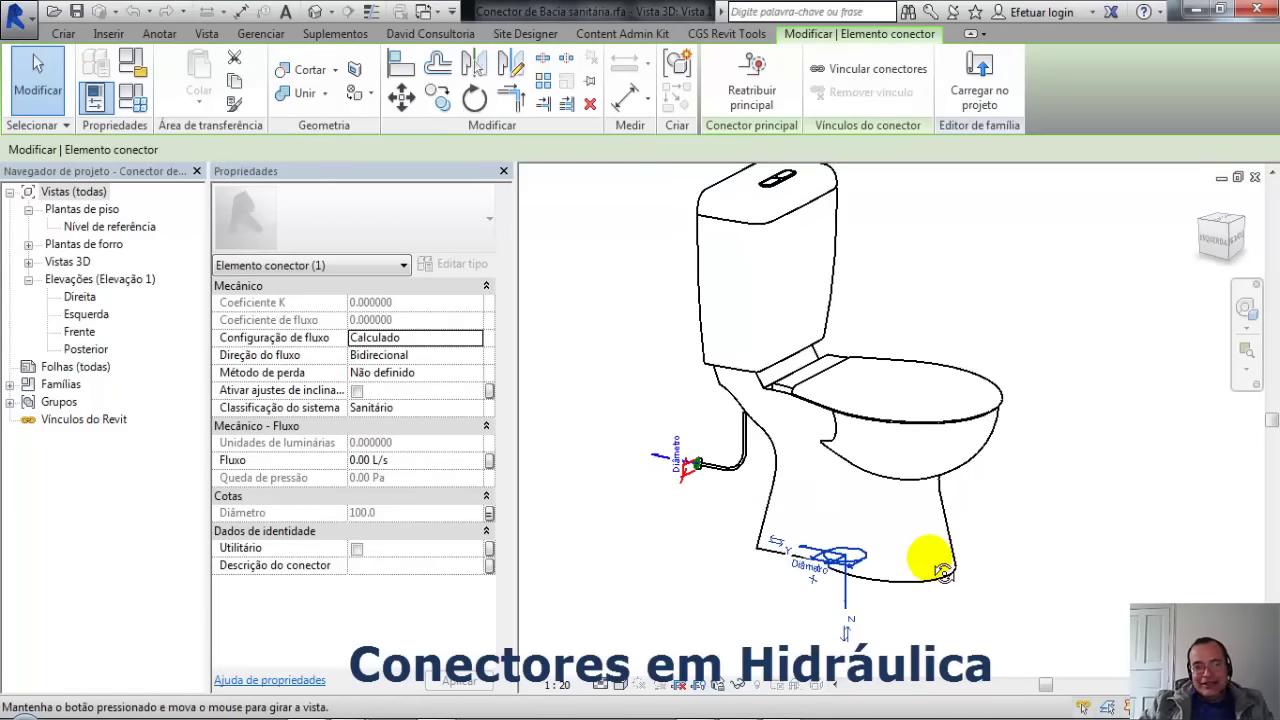
pyautogui.click(1062, 517)
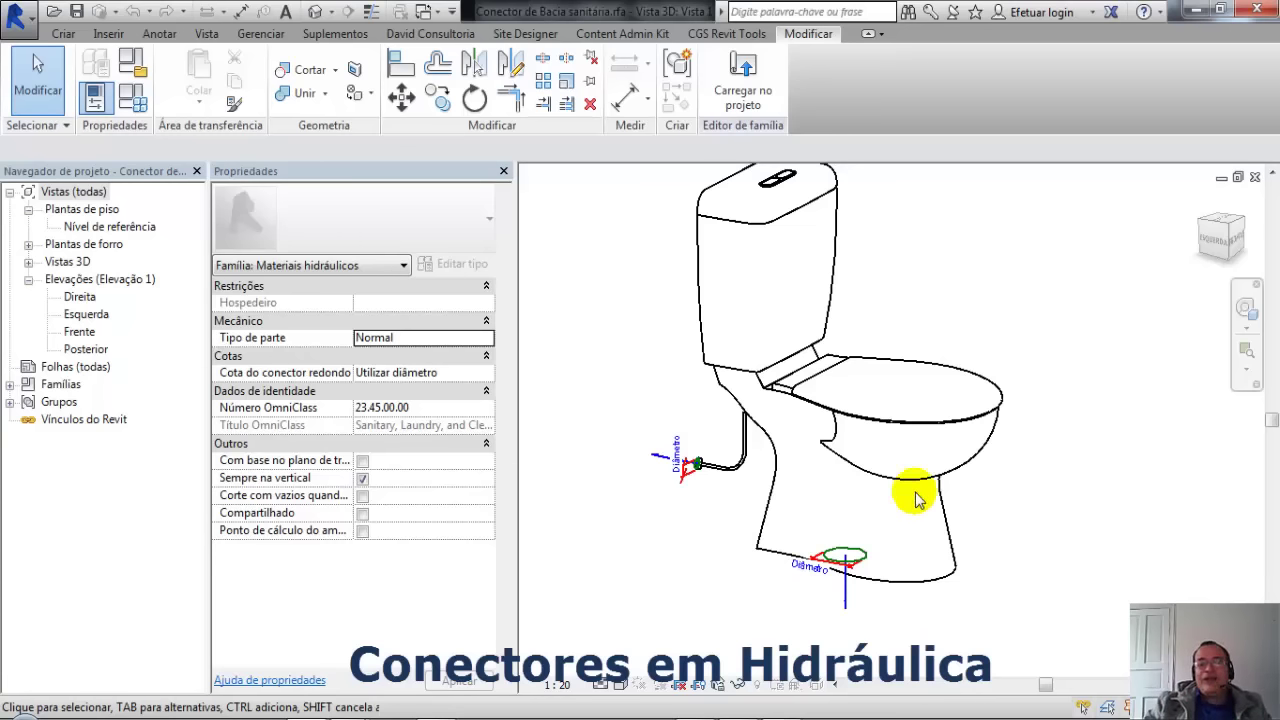
pyautogui.moveTo(1071, 420)
pyautogui.keyDown('shift'); pyautogui.mouseDown(button='middle')
pyautogui.moveTo(1057, 466)
pyautogui.moveTo(1079, 489)
pyautogui.mouseUp(button='middle'); pyautogui.keyUp('shift')
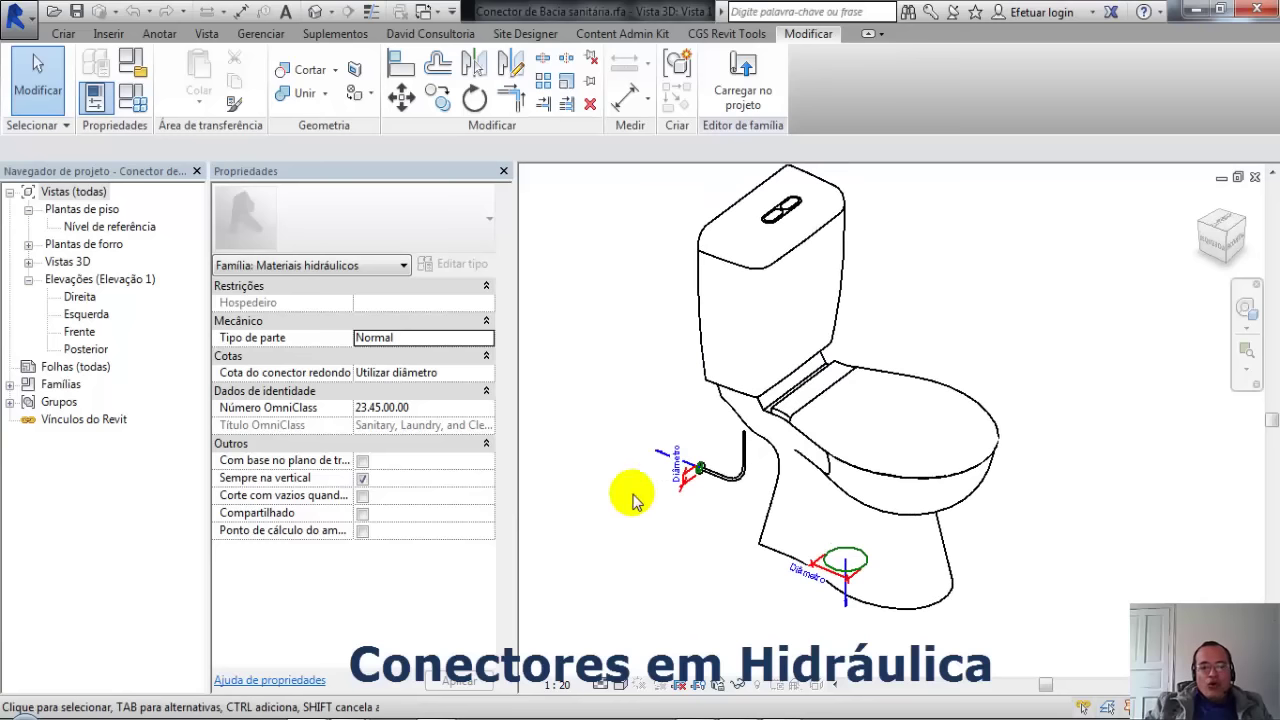
pyautogui.moveTo(740, 509); pyautogui.dragTo(743, 467, button='middle')
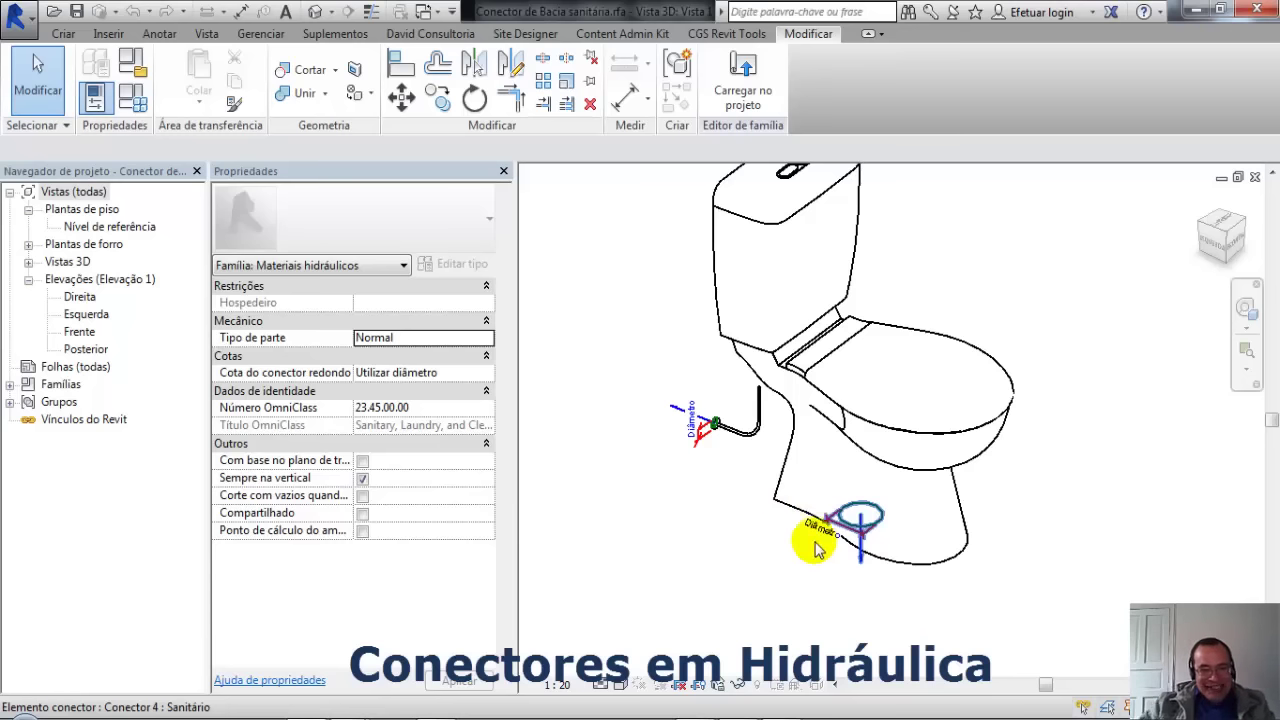
pyautogui.moveTo(908, 600)
pyautogui.keyDown('shift'); pyautogui.mouseDown(button='middle')
pyautogui.moveTo(916, 607)
pyautogui.moveTo(920, 583)
pyautogui.mouseUp(button='middle'); pyautogui.keyUp('shift')
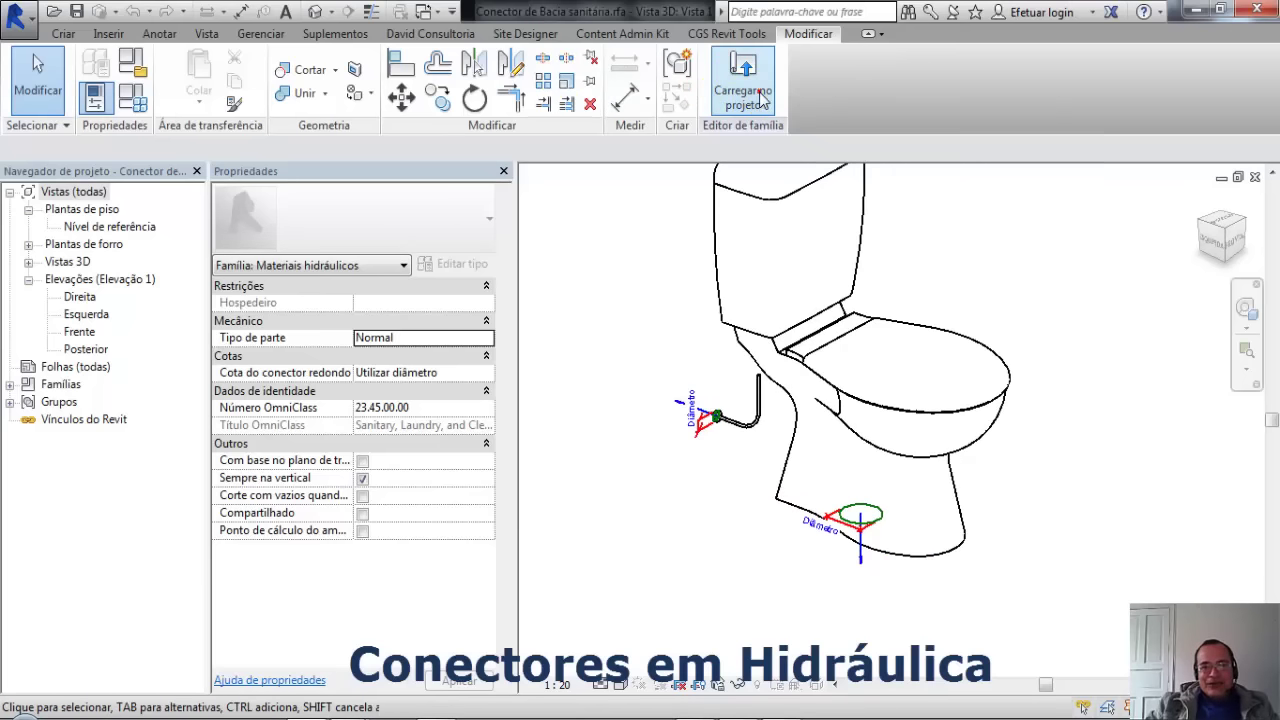
# Step: Load the edited family into Projeto2.rvt and select the placed toilet to show its connectors
pyautogui.click(760, 98)
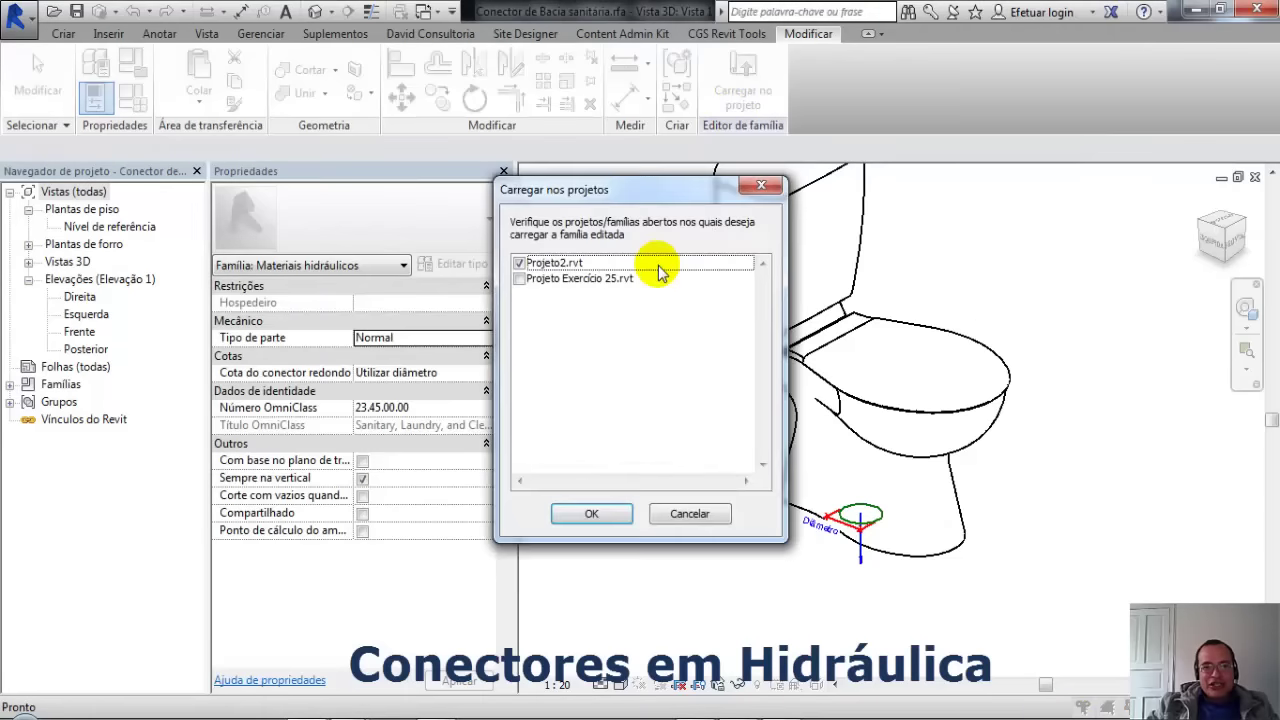
pyautogui.click(519, 263)
pyautogui.click(592, 514)
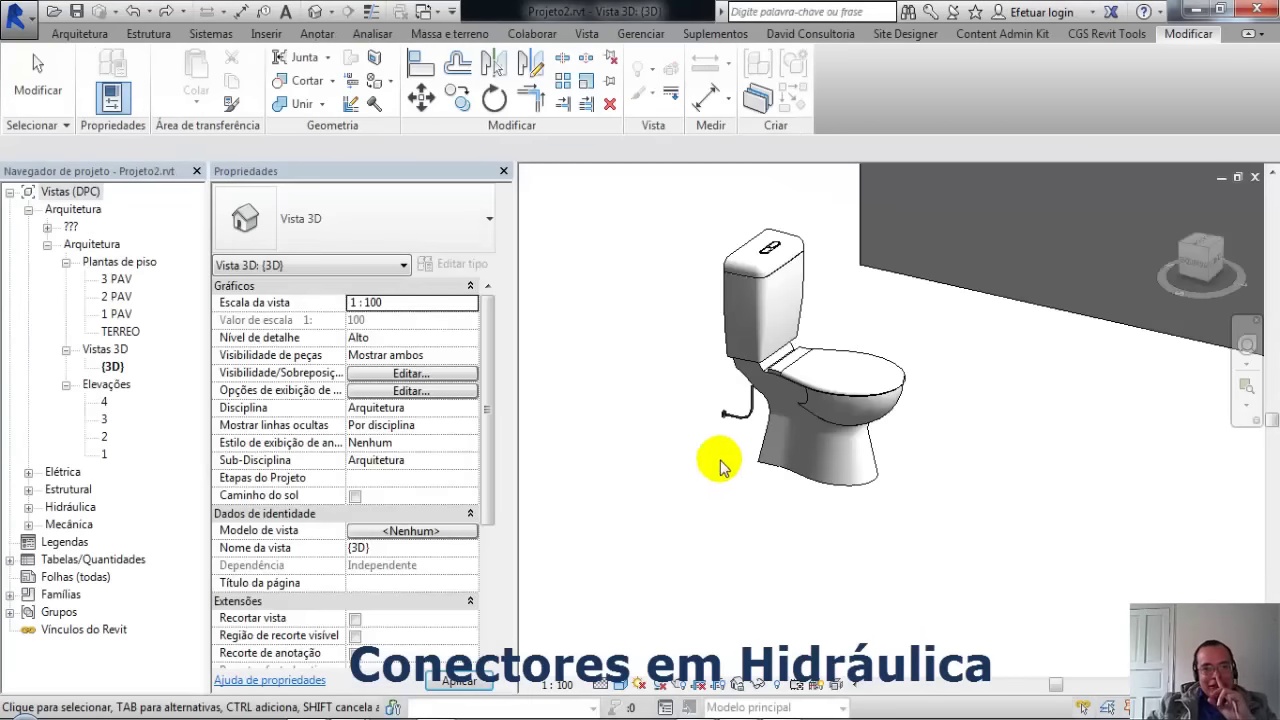
pyautogui.click(790, 377)
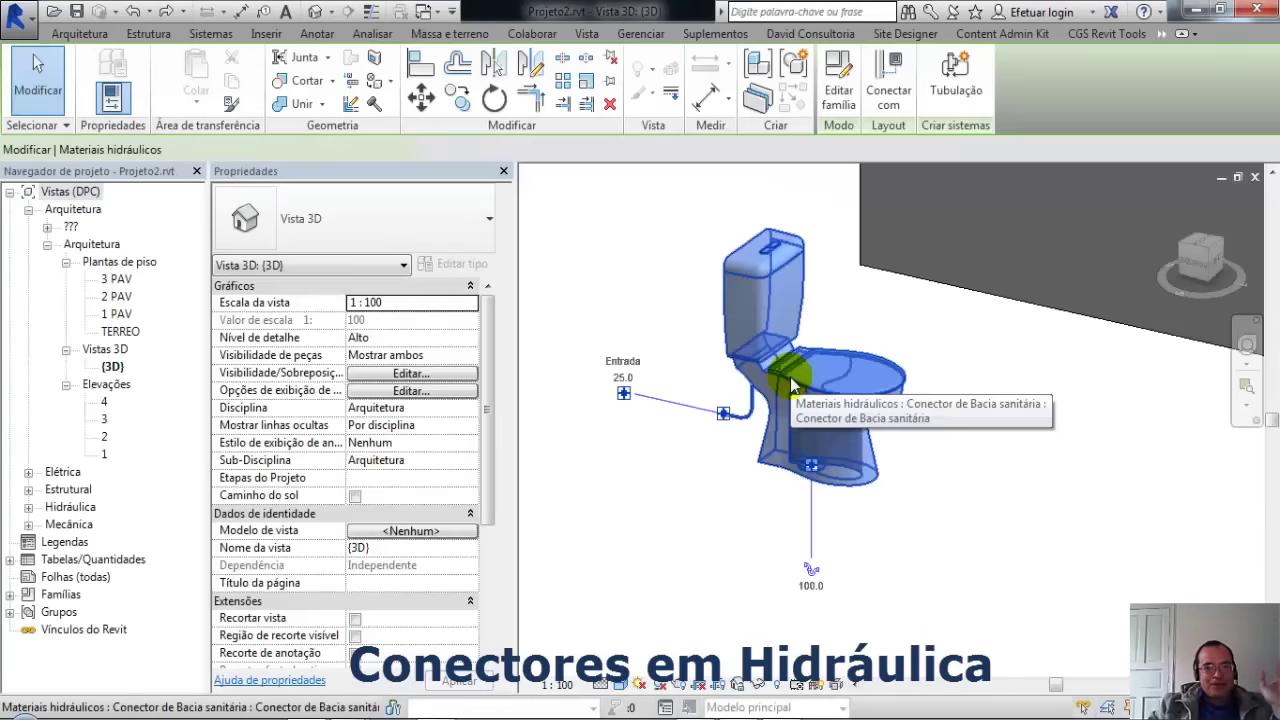
pyautogui.click(107, 440)
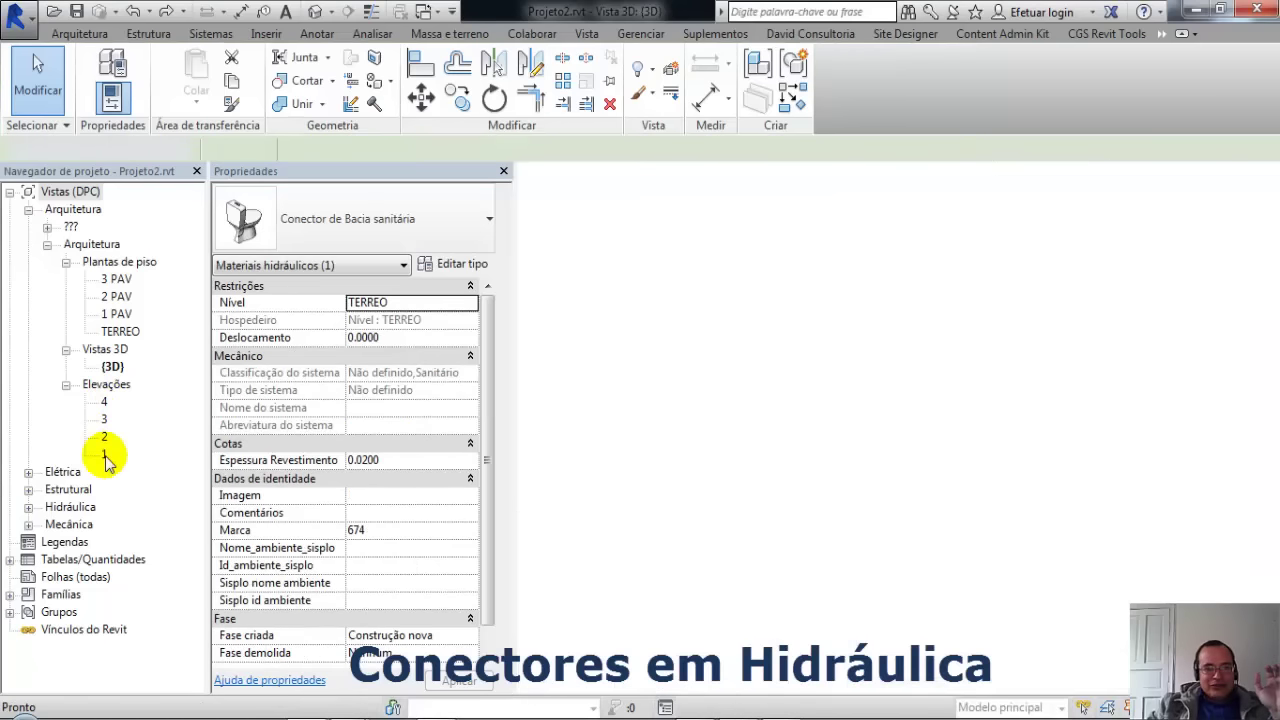
# Step: Open elevation 1, then elevation 2, then elevation 4 from the Project Browser
pyautogui.doubleClick(104, 455)
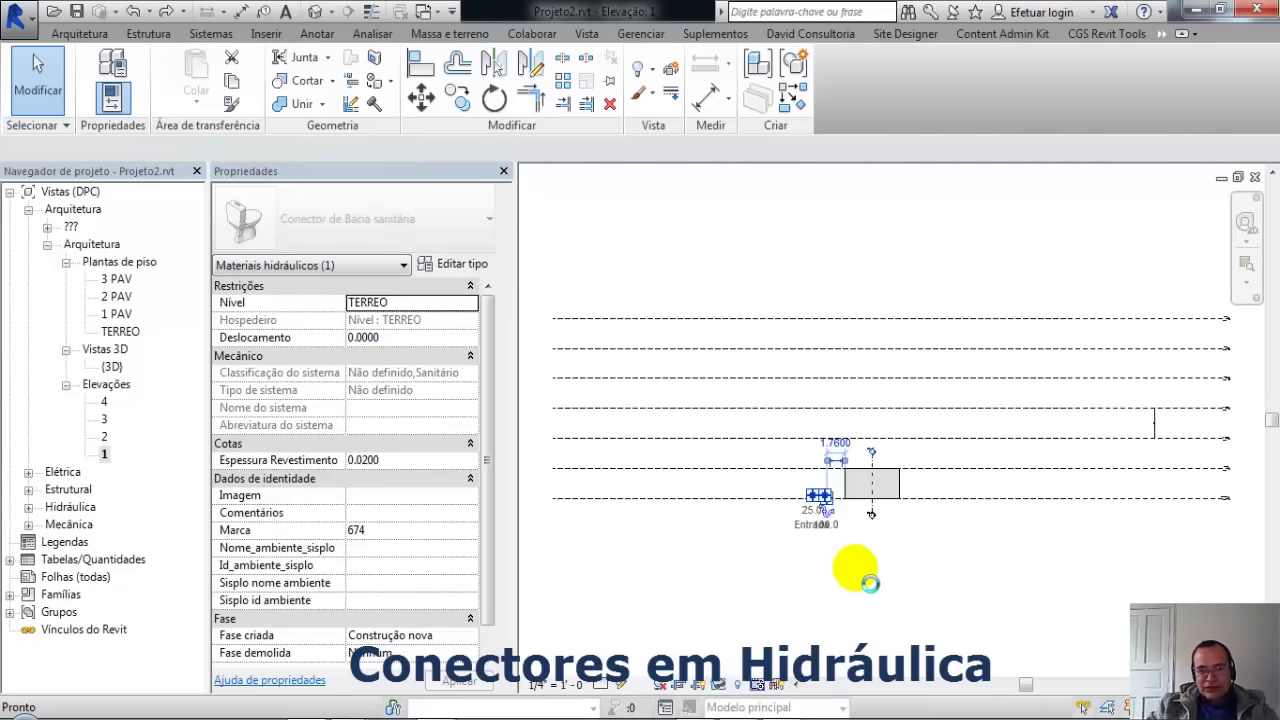
pyautogui.click(857, 572)
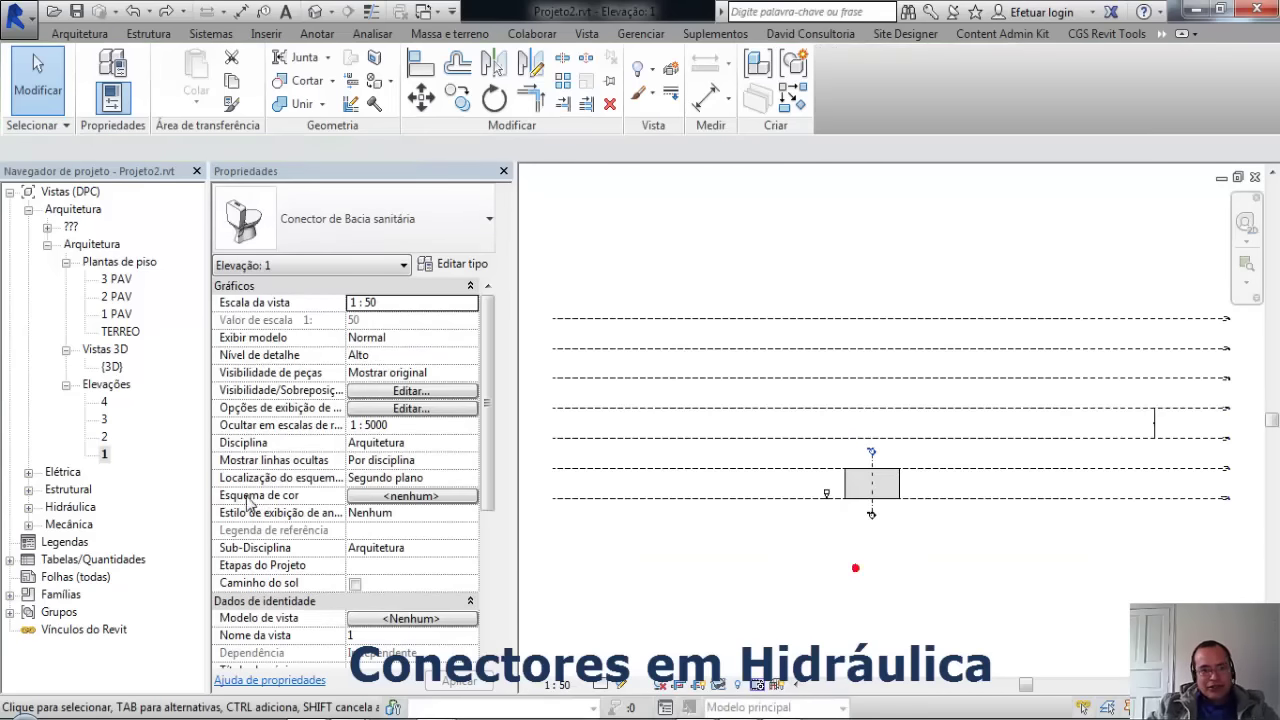
pyautogui.click(104, 455)
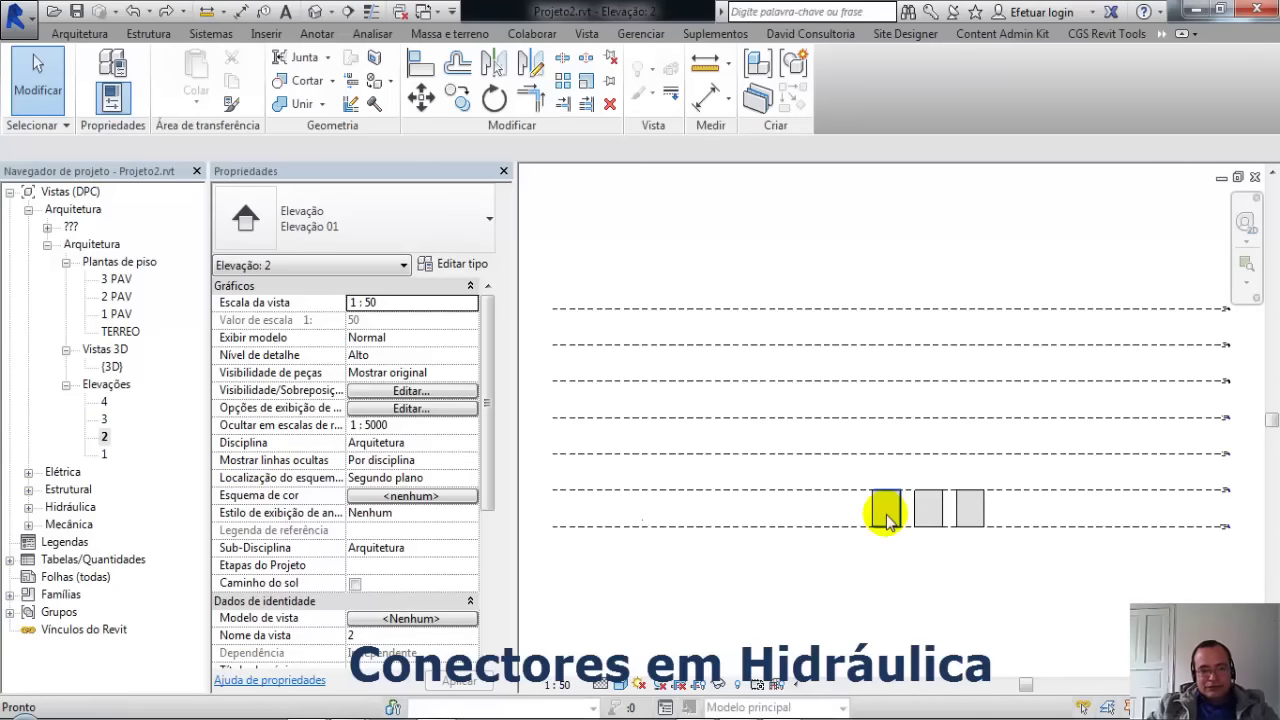
pyautogui.click(104, 401)
pyautogui.doubleClick(104, 401)
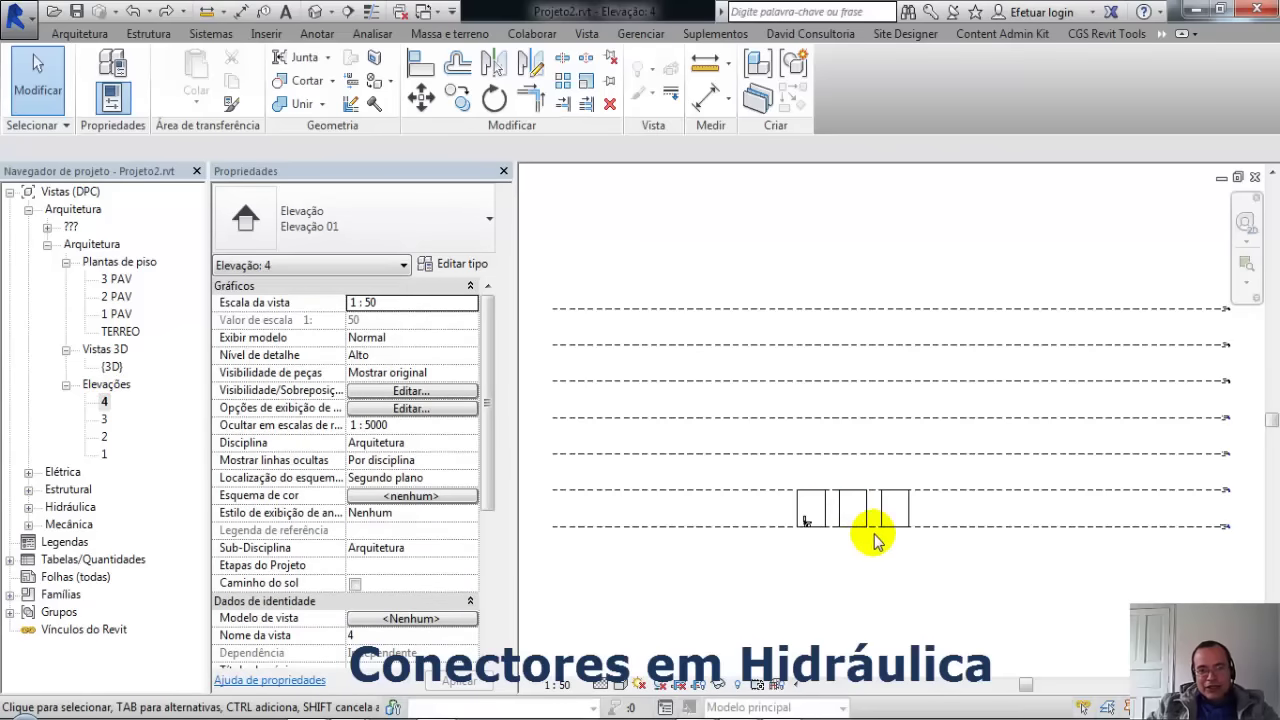
# Step: Zoom in on the toilet in elevation 4 and select it to show its Entrada and 100.0 drain connectors
pyautogui.scroll(3, 820, 548)
pyautogui.scroll(4, 805, 522)
pyautogui.scroll(2, 794, 508)
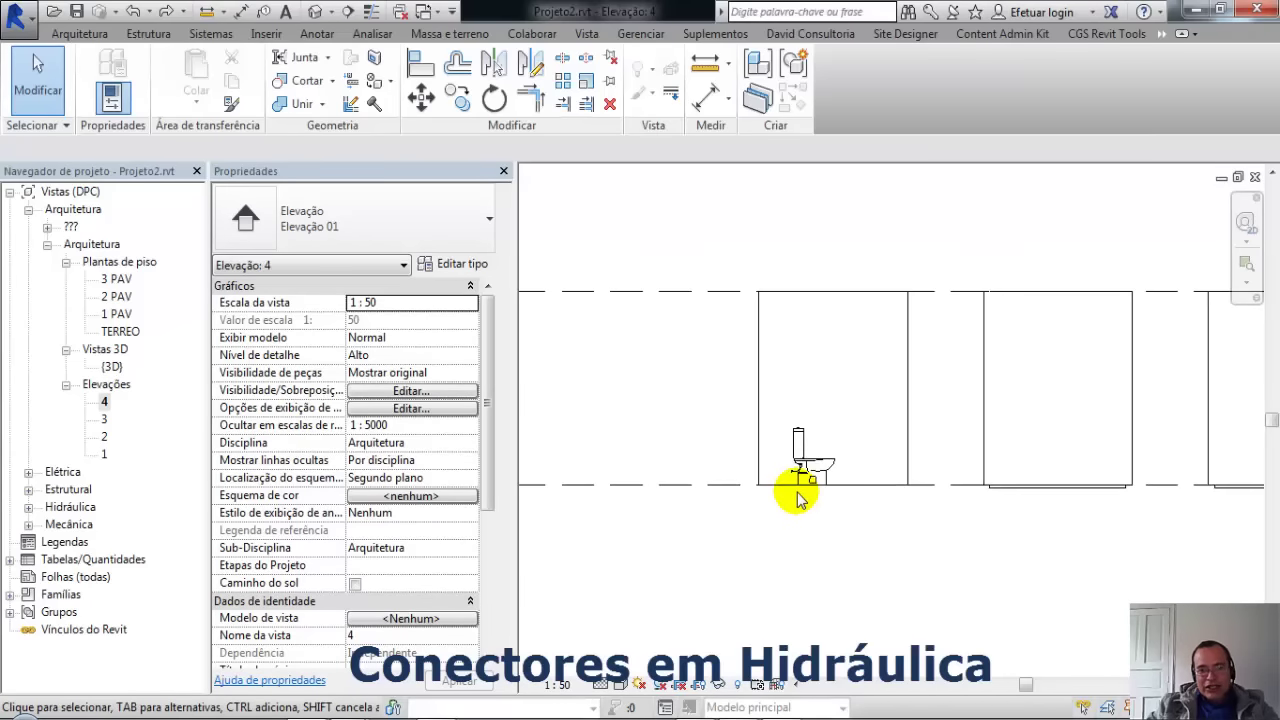
pyautogui.scroll(3, 800, 507)
pyautogui.moveTo(826, 505); pyautogui.dragTo(820, 547, button='middle')
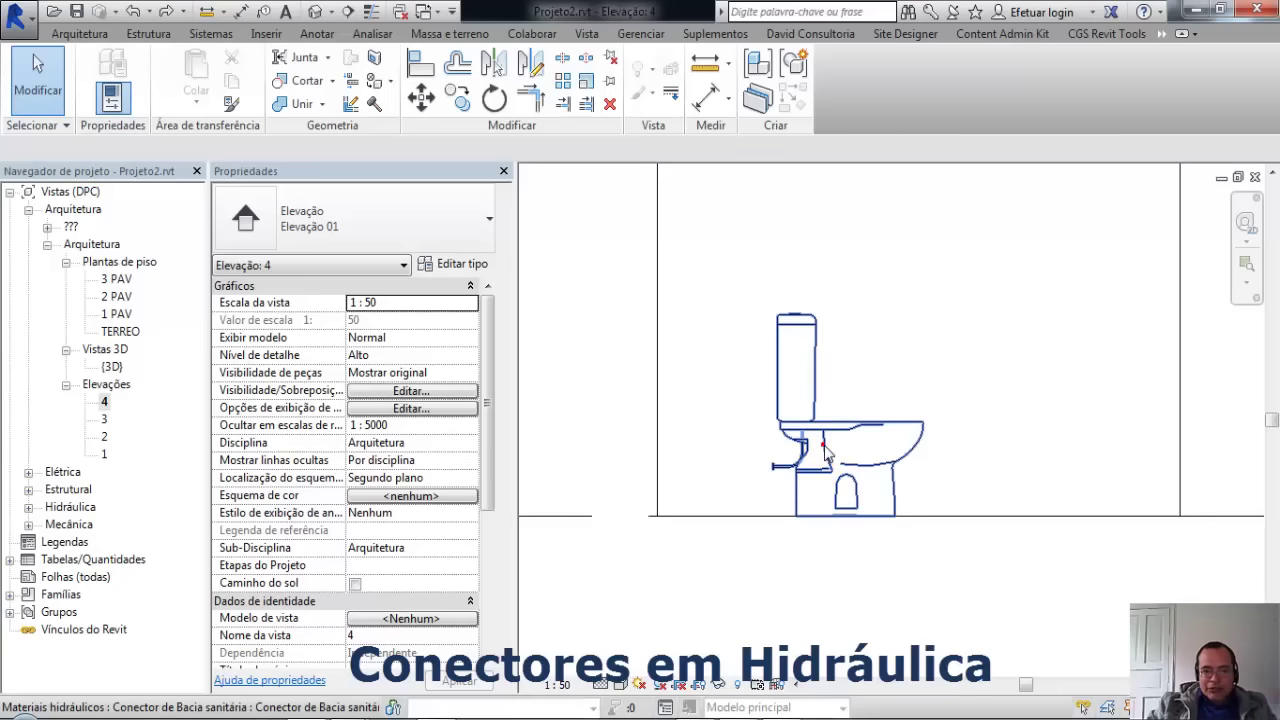
pyautogui.click(857, 585)
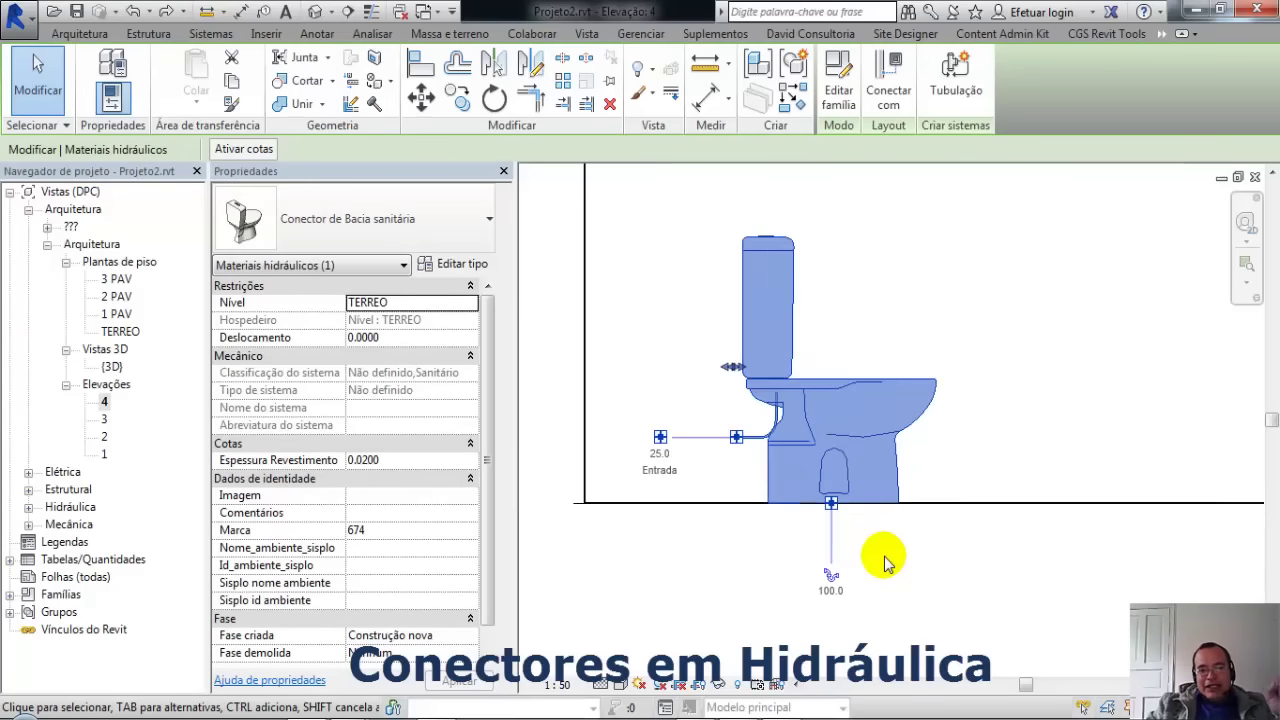
pyautogui.scroll(1, 918, 510)
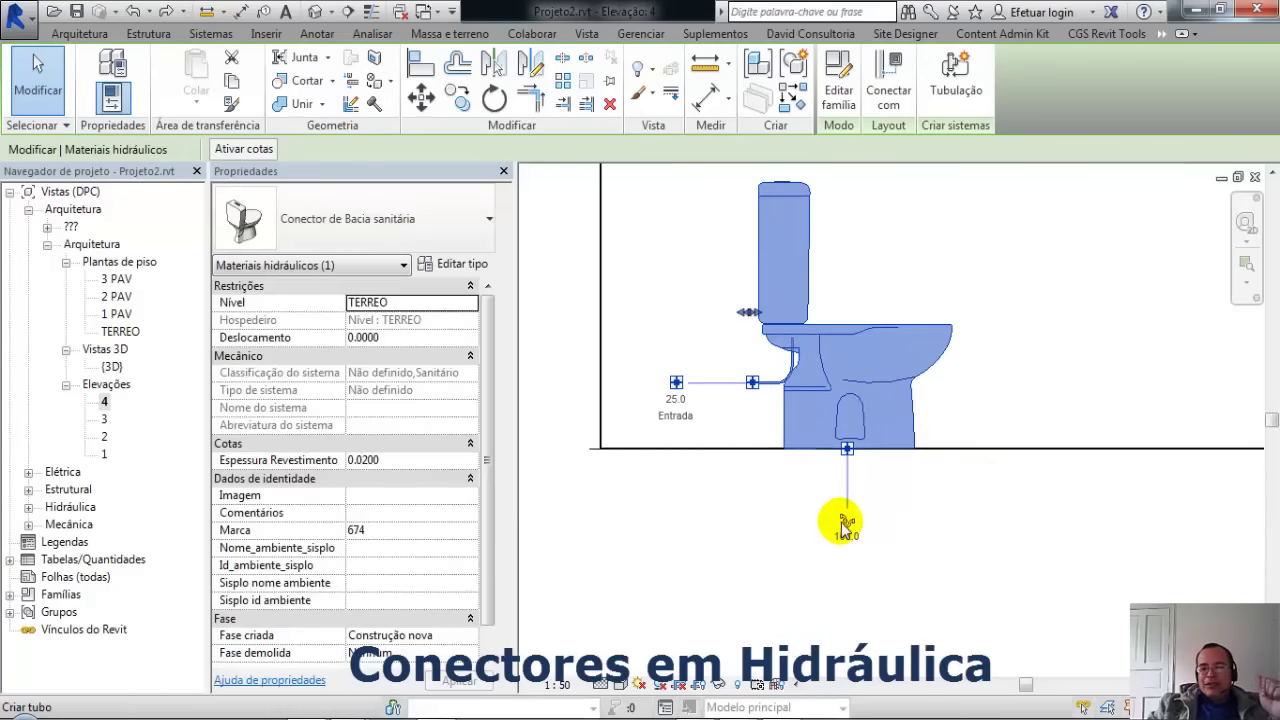
pyautogui.click(846, 524)
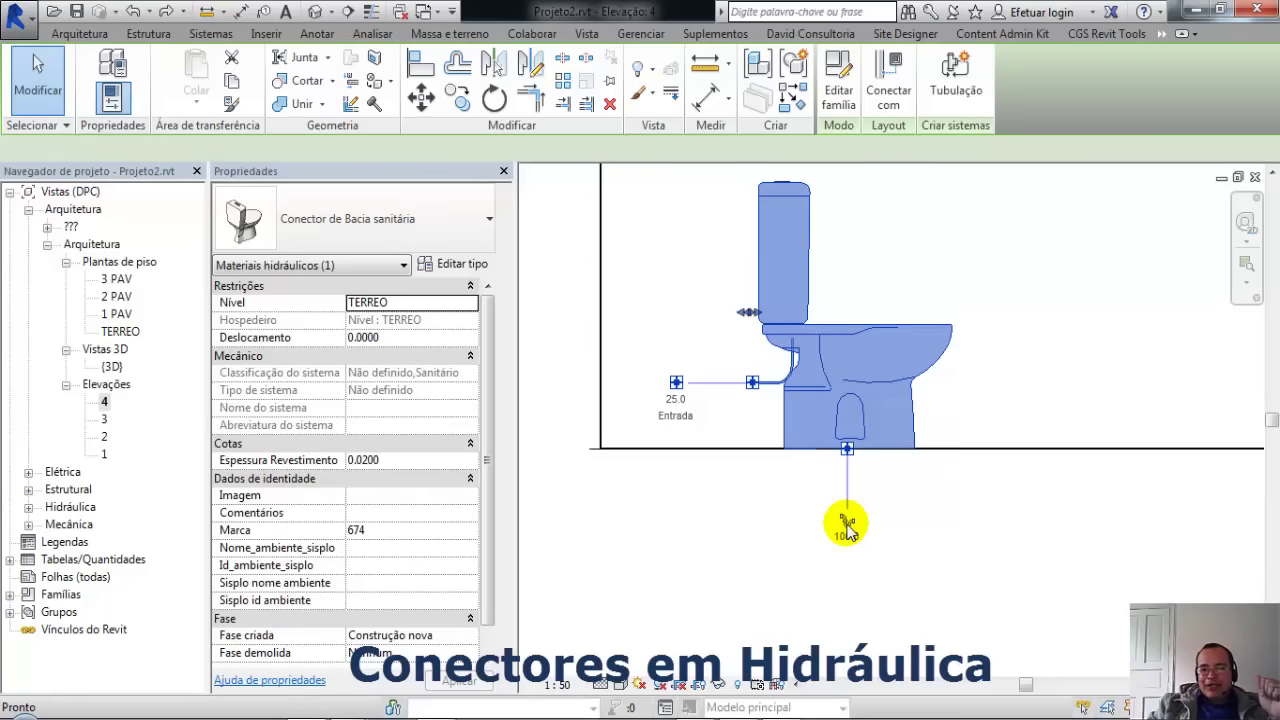
# Step: Draw a drain pipe from the toilet's lower connector, dropping down then running right
pyautogui.click(846, 558)
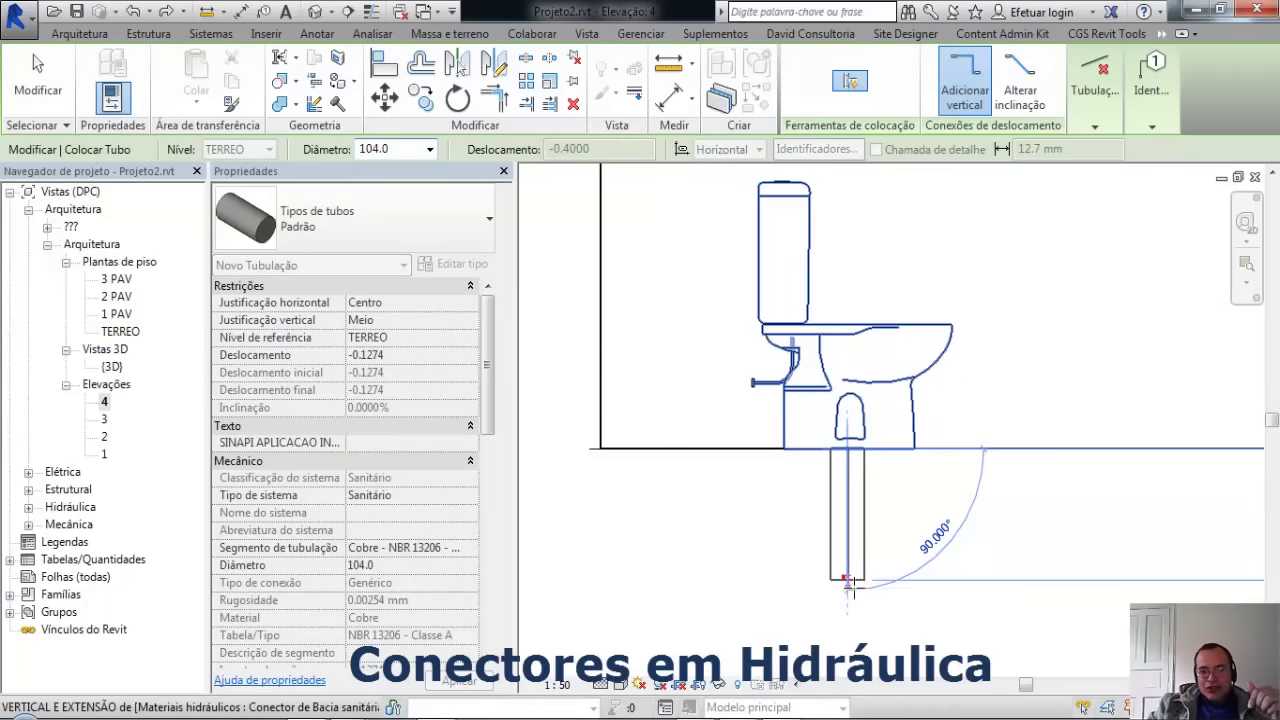
pyautogui.click(846, 578)
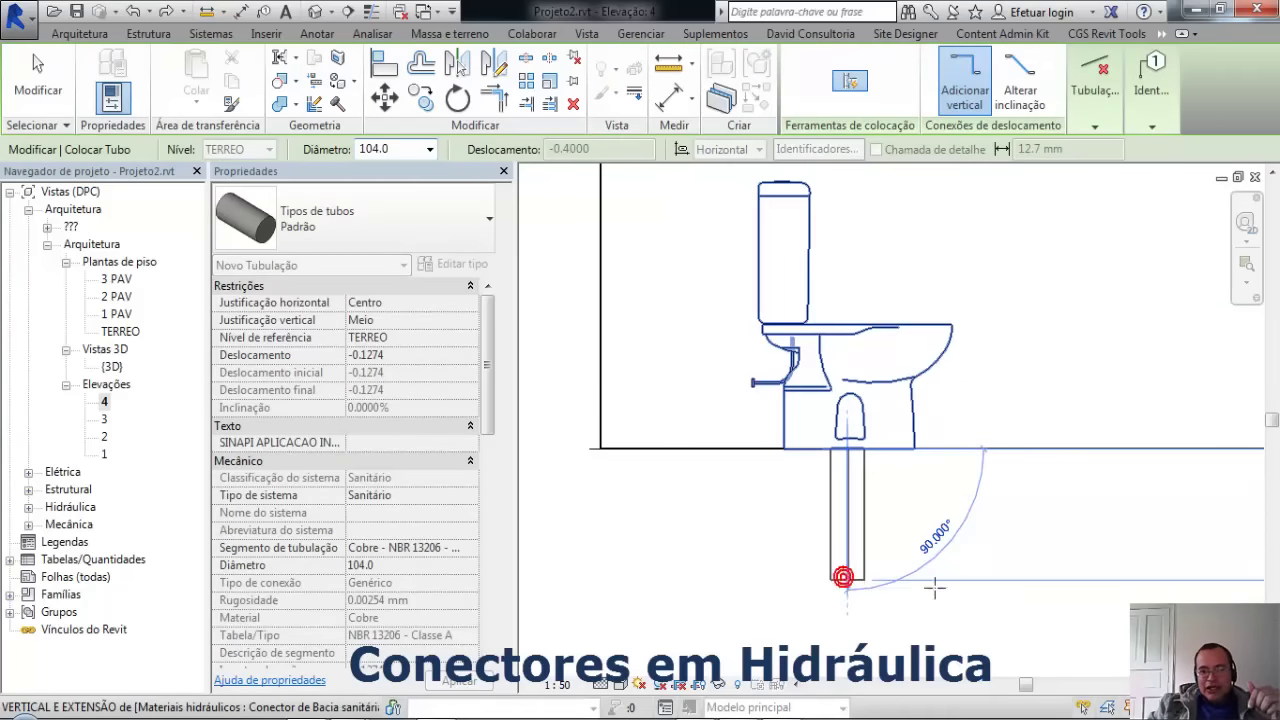
pyautogui.click(1072, 580)
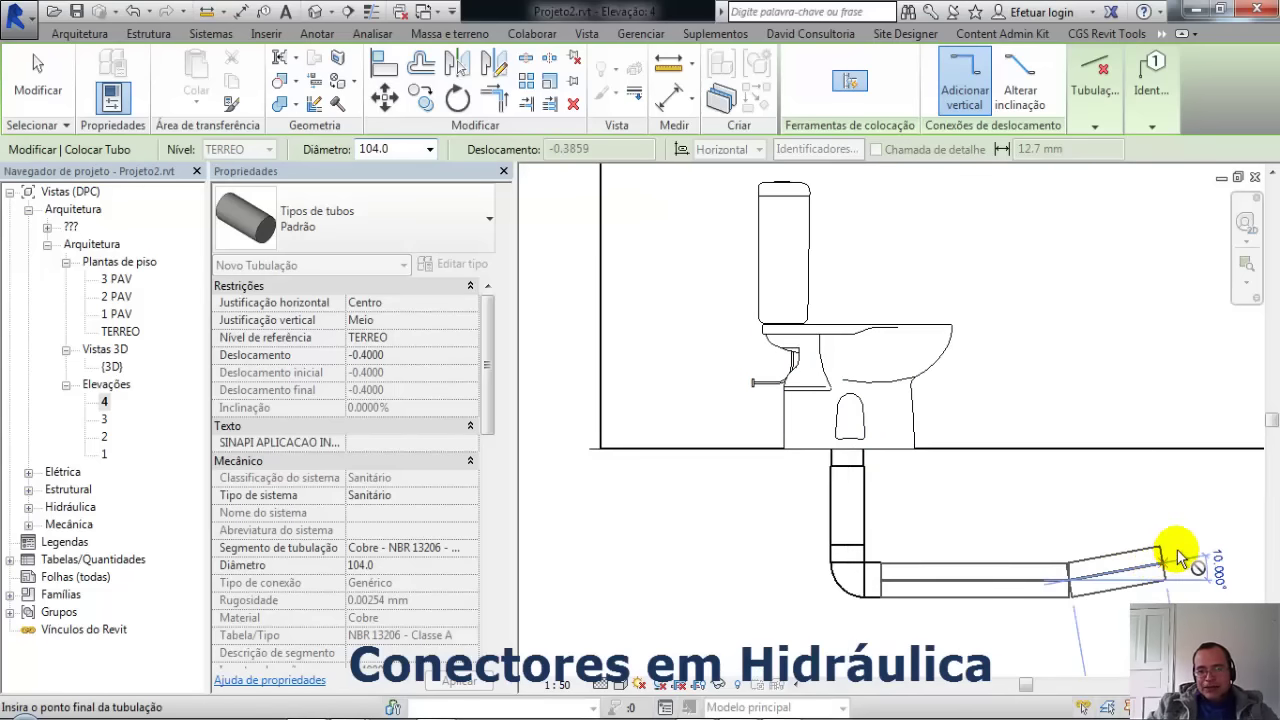
pyautogui.press('Escape')
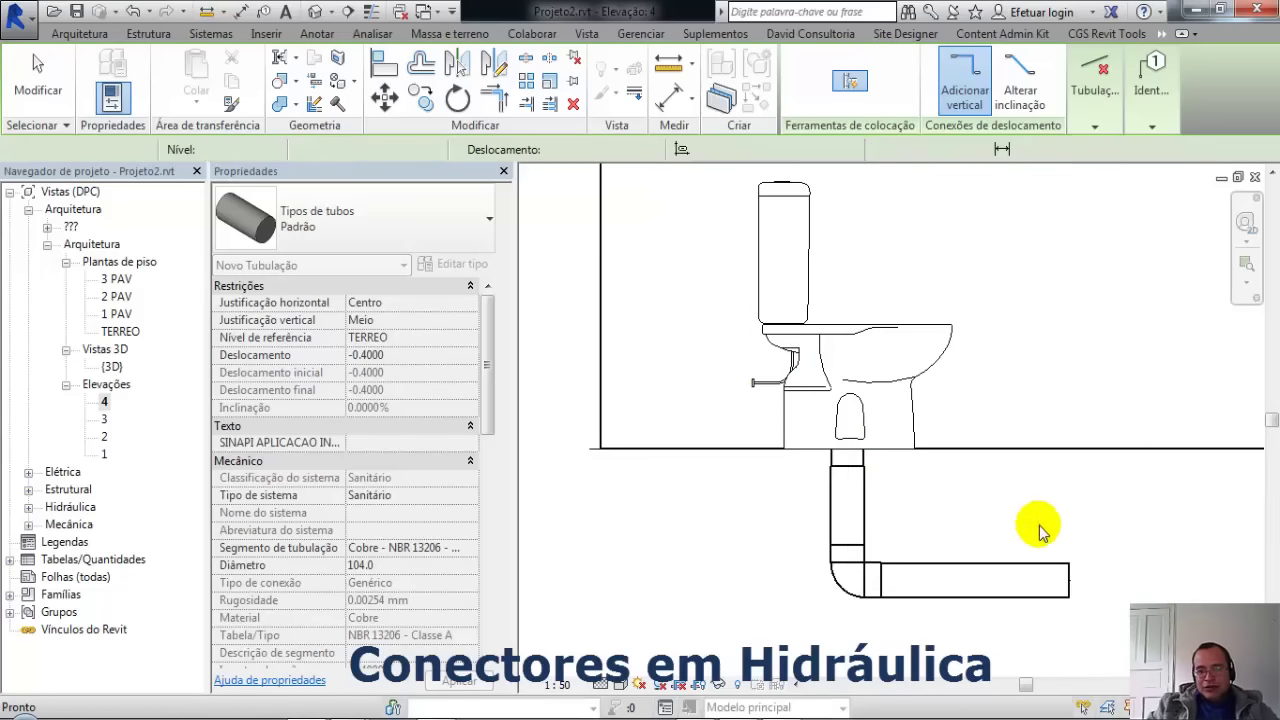
pyautogui.press('Escape')
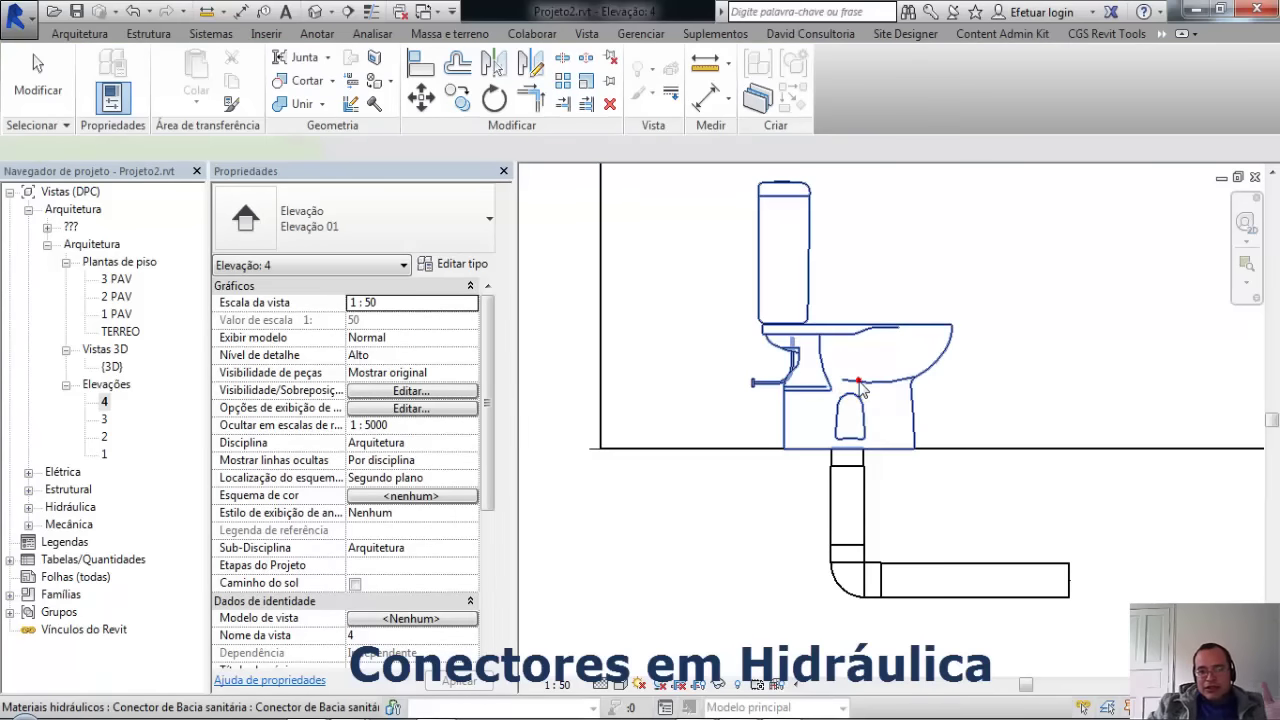
# Step: Draw a supply pipe from the Entrada connector, running left then rising vertically
pyautogui.click(855, 395)
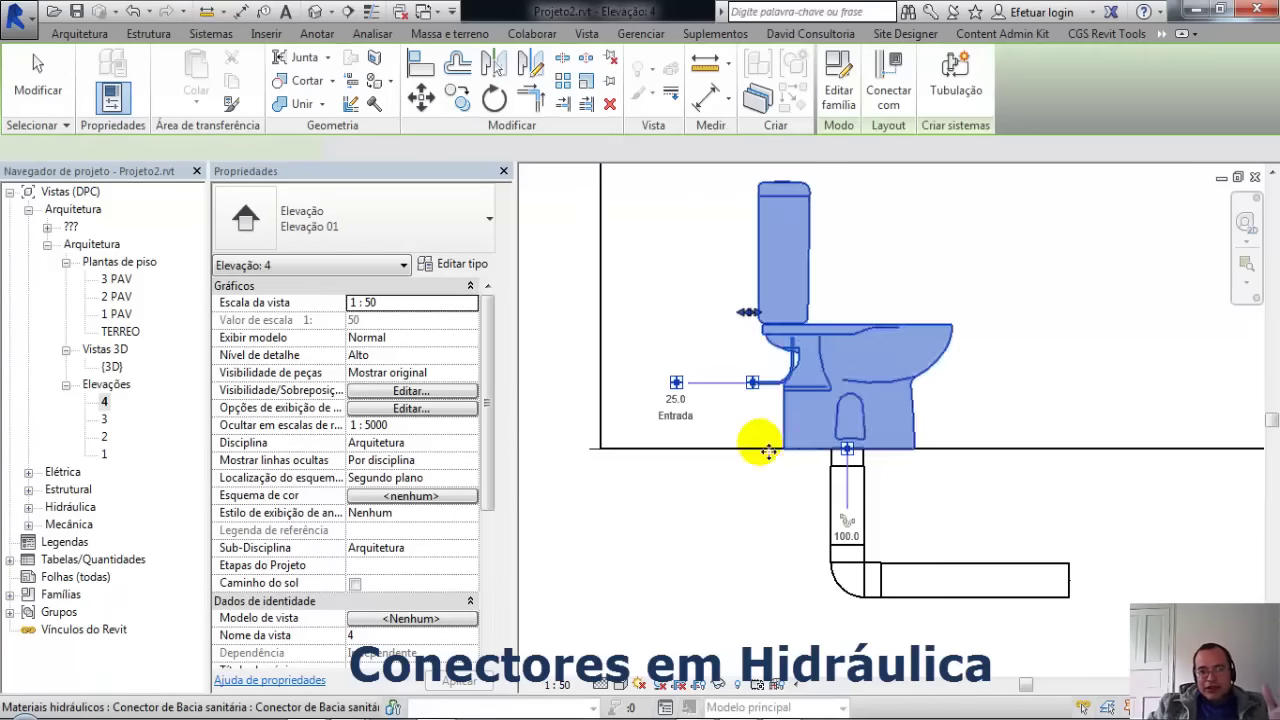
pyautogui.click(676, 383)
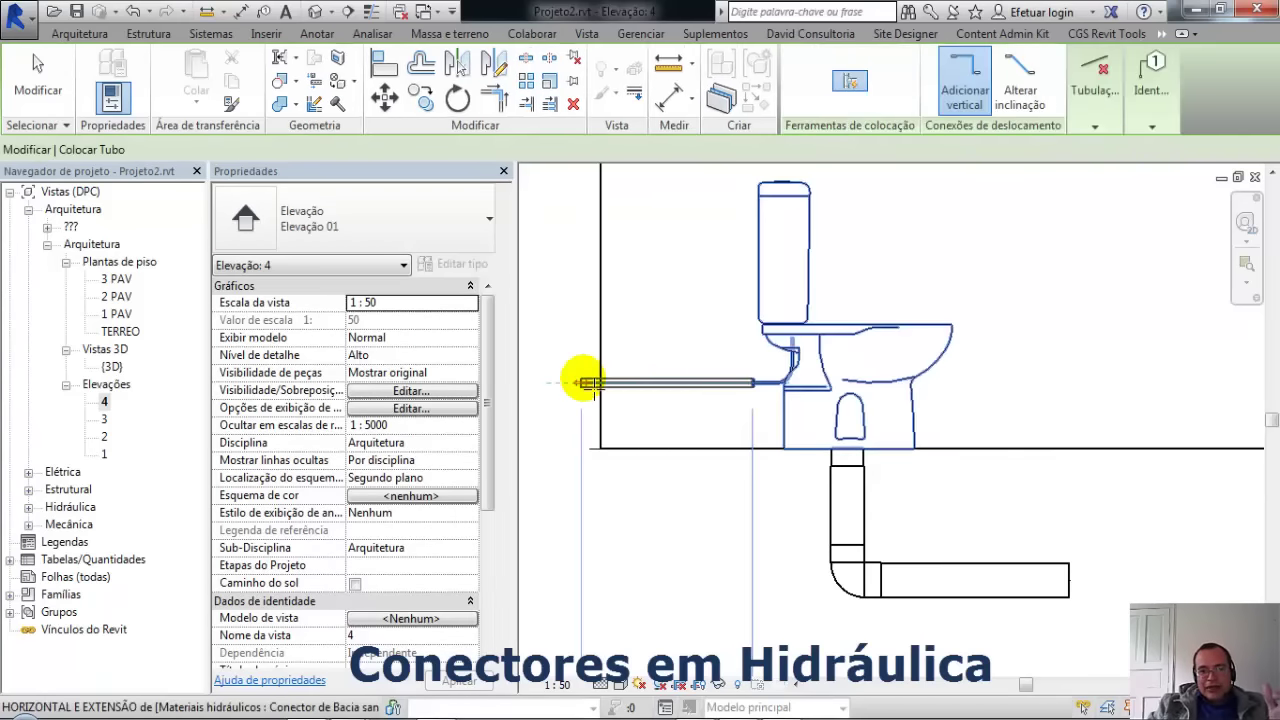
pyautogui.click(588, 282)
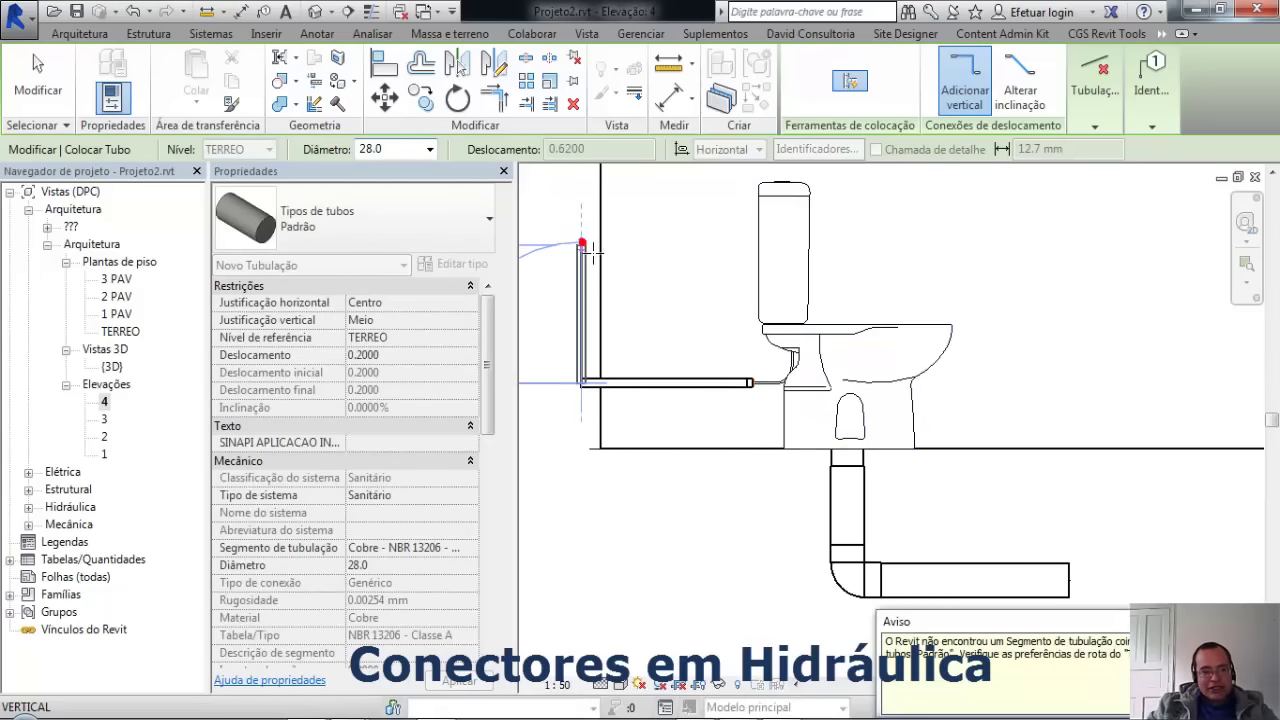
pyautogui.click(590, 250)
pyautogui.press('Escape')
pyautogui.press('Escape')
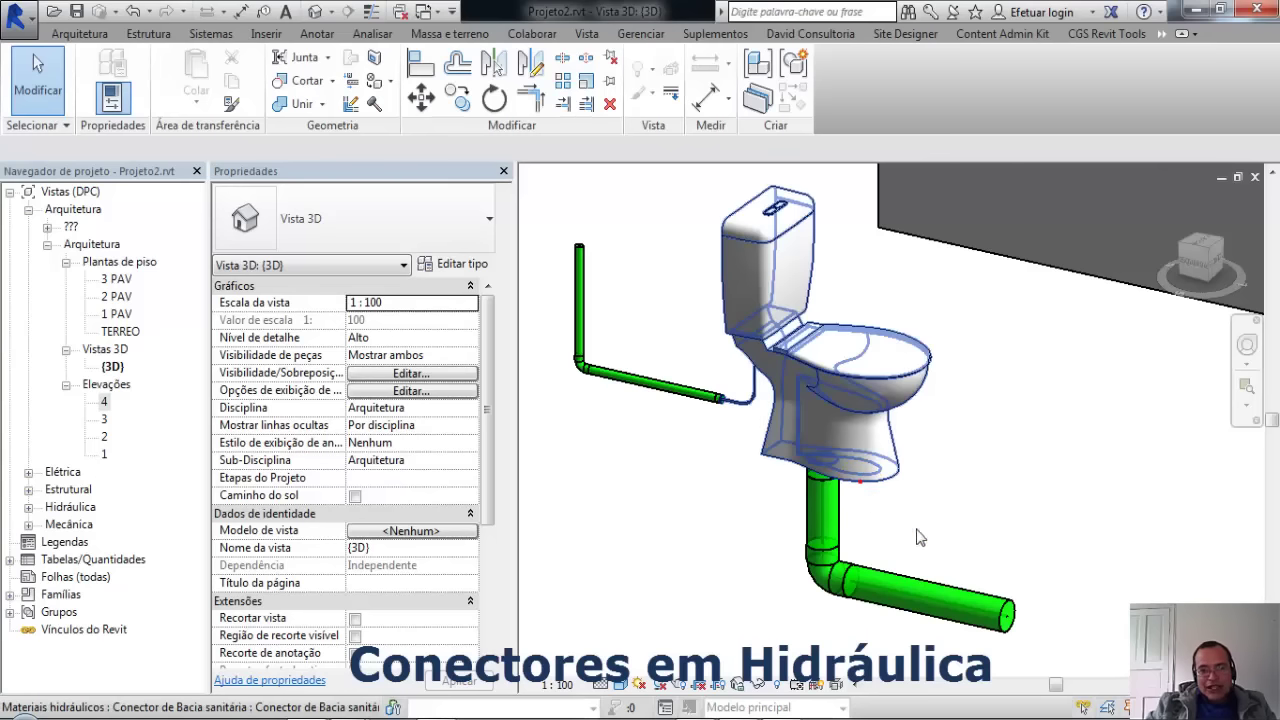
pyautogui.click(1013, 542)
pyautogui.click(1013, 542)
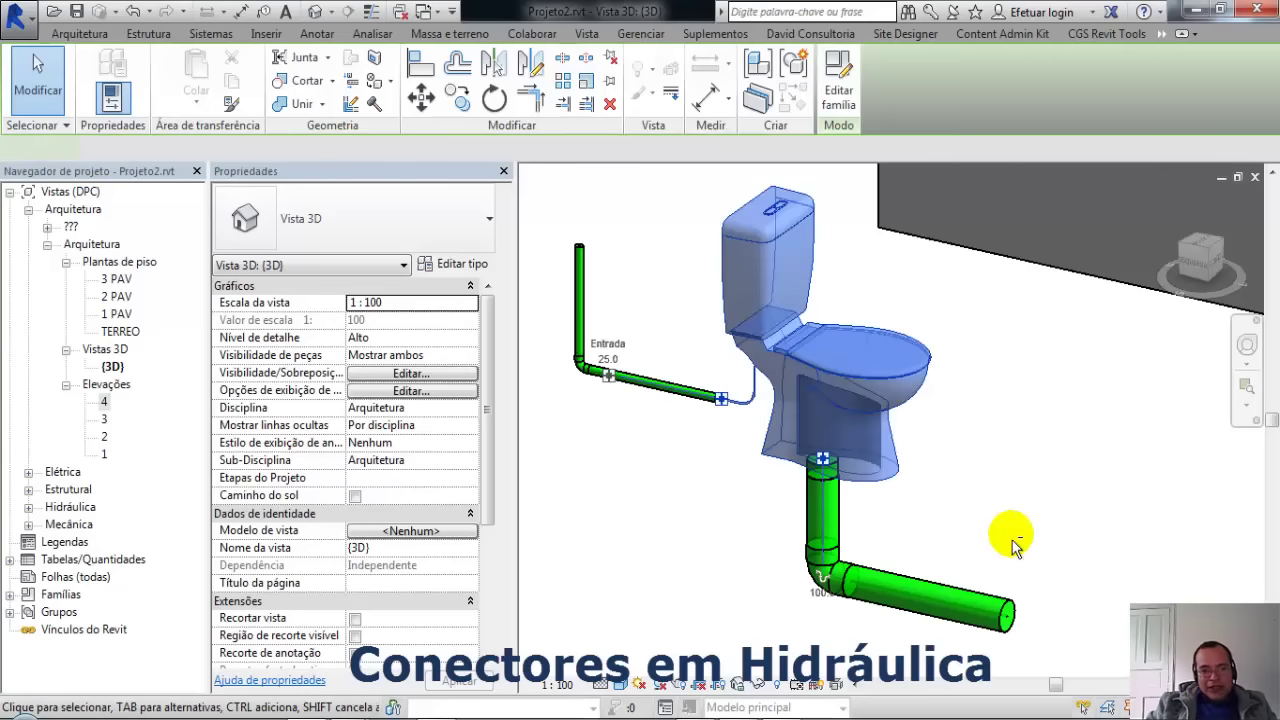
pyautogui.moveTo(1014, 530)
pyautogui.keyDown('shift'); pyautogui.mouseDown(button='middle')
pyautogui.moveTo(738, 516)
pyautogui.moveTo(851, 591)
pyautogui.moveTo(971, 611)
pyautogui.moveTo(994, 523)
pyautogui.moveTo(1031, 502)
pyautogui.moveTo(991, 508)
pyautogui.mouseUp(button='middle'); pyautogui.keyUp('shift')
pyautogui.click(987, 511)
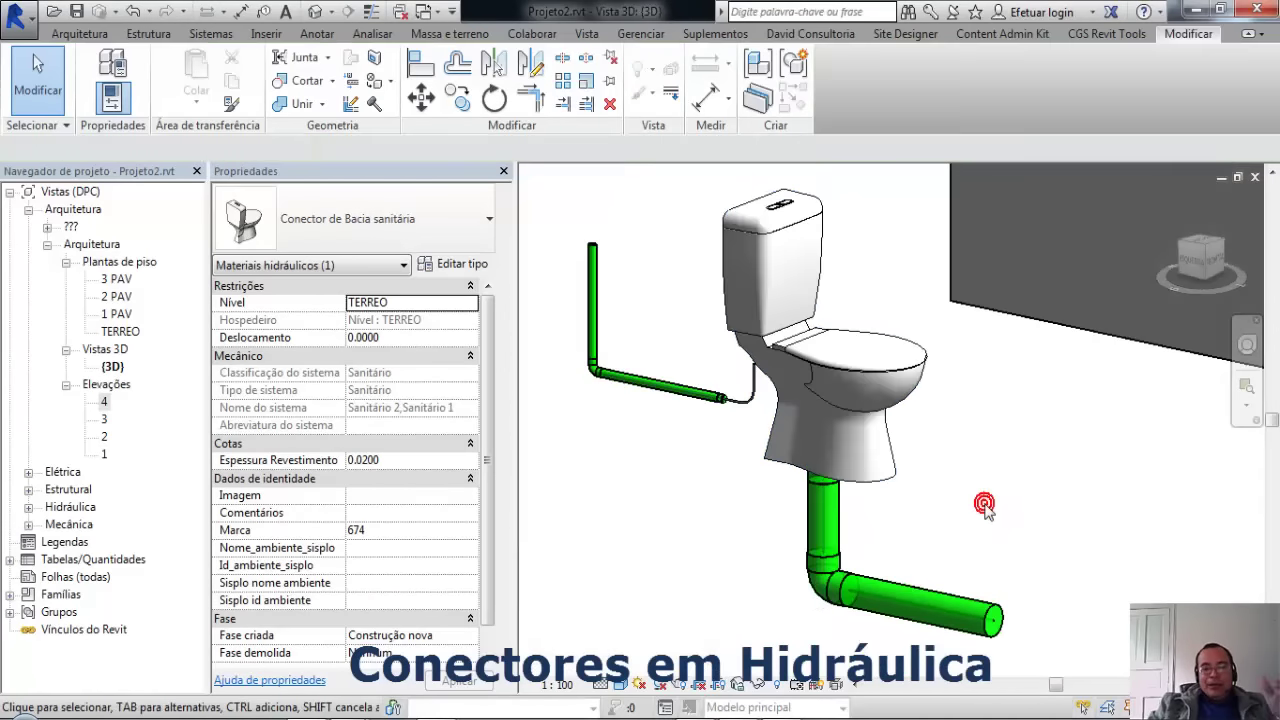